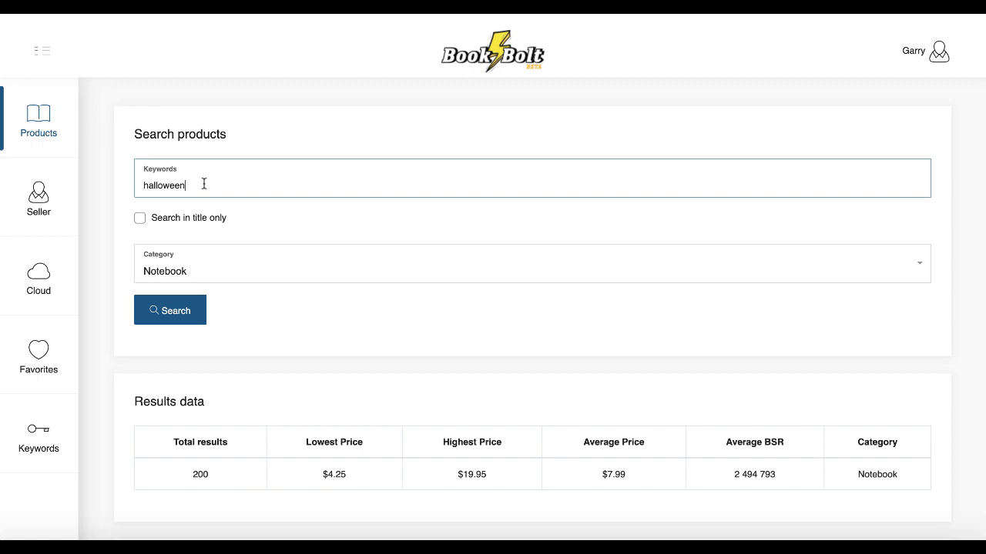
pyautogui.click(221, 271)
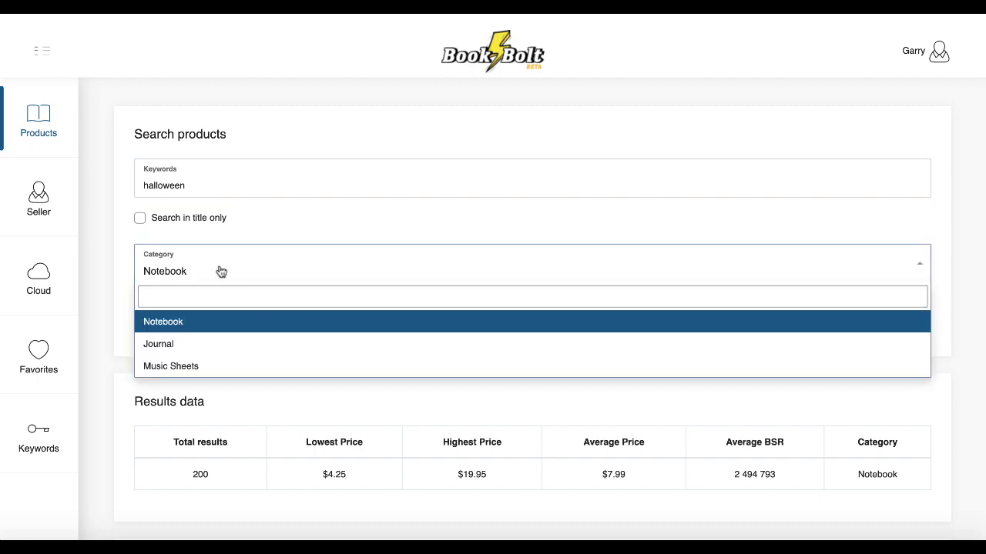
pyautogui.click(206, 275)
pyautogui.scroll(-1, 277, 405)
pyautogui.scroll(-4, 275, 405)
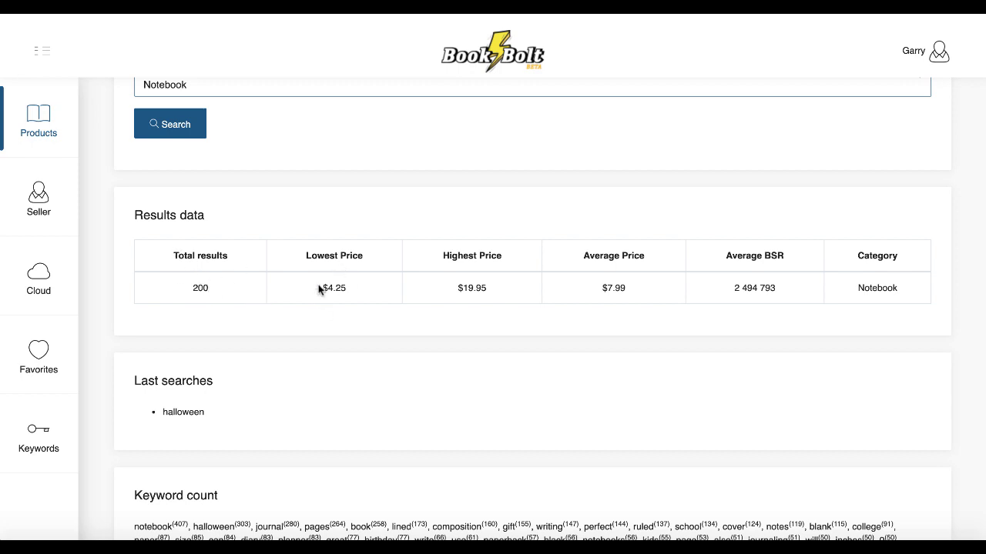
pyautogui.moveTo(319, 288); pyautogui.dragTo(348, 287)
pyautogui.moveTo(459, 288); pyautogui.dragTo(488, 288)
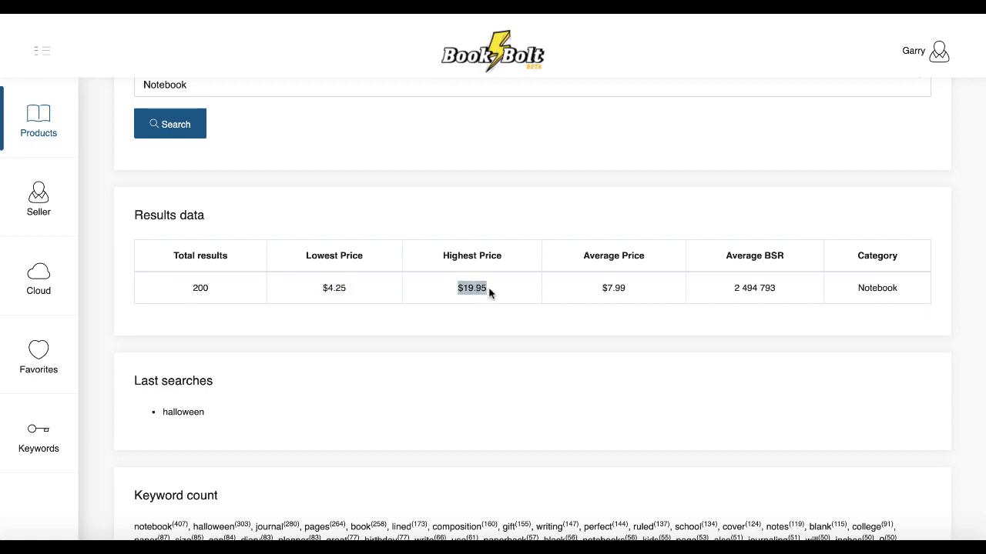
pyautogui.moveTo(604, 288); pyautogui.dragTo(706, 286)
pyautogui.moveTo(793, 288); pyautogui.dragTo(723, 290)
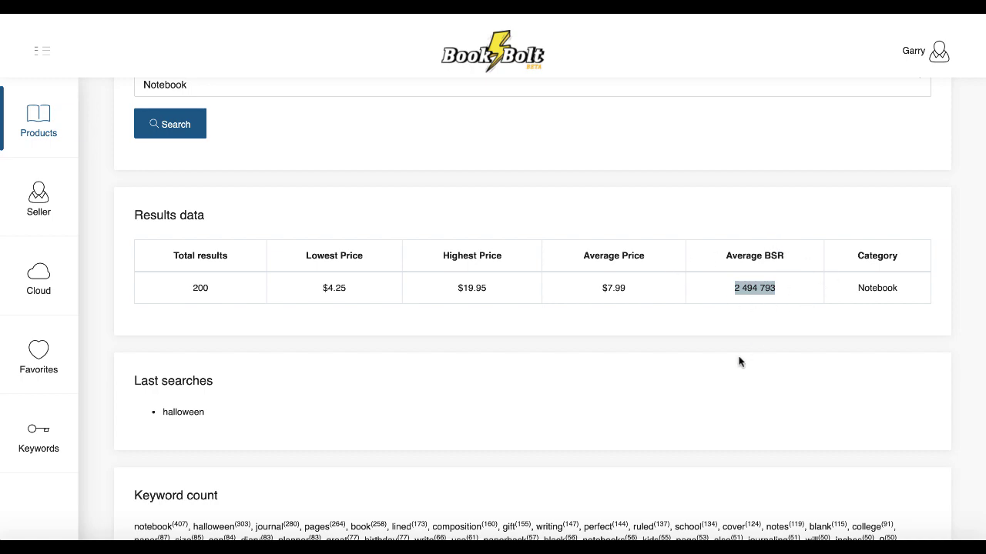
pyautogui.scroll(-3, 739, 360)
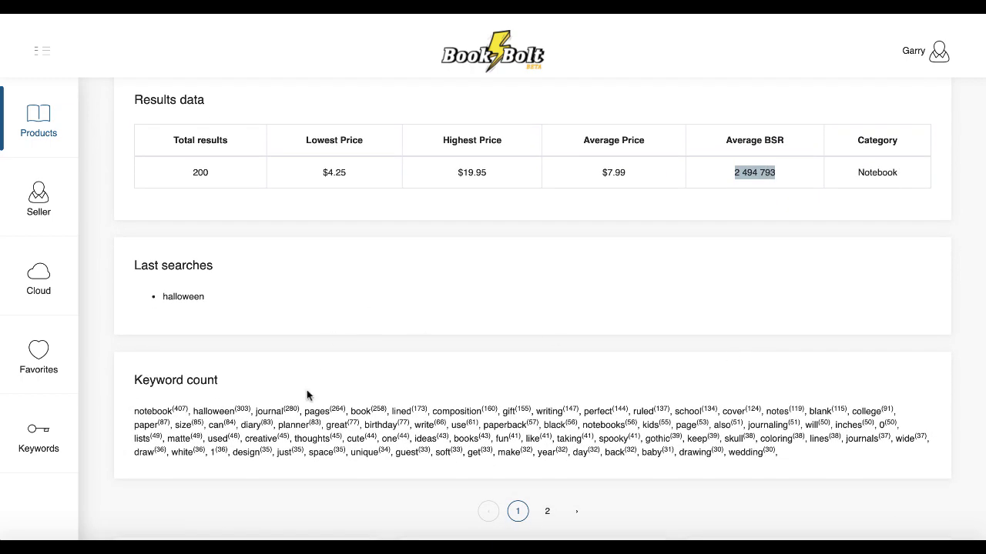
pyautogui.scroll(-2, 308, 396)
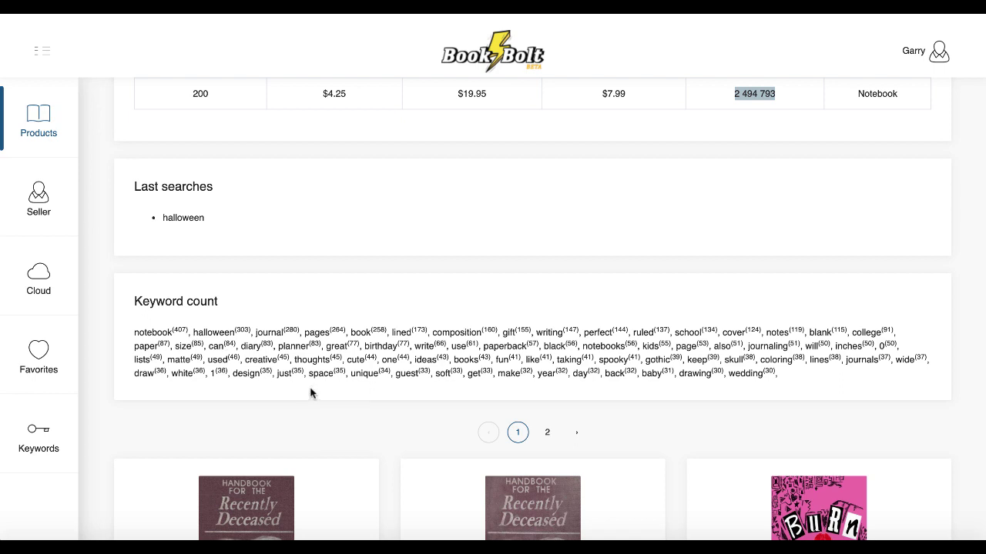
pyautogui.scroll(-1, 378, 376)
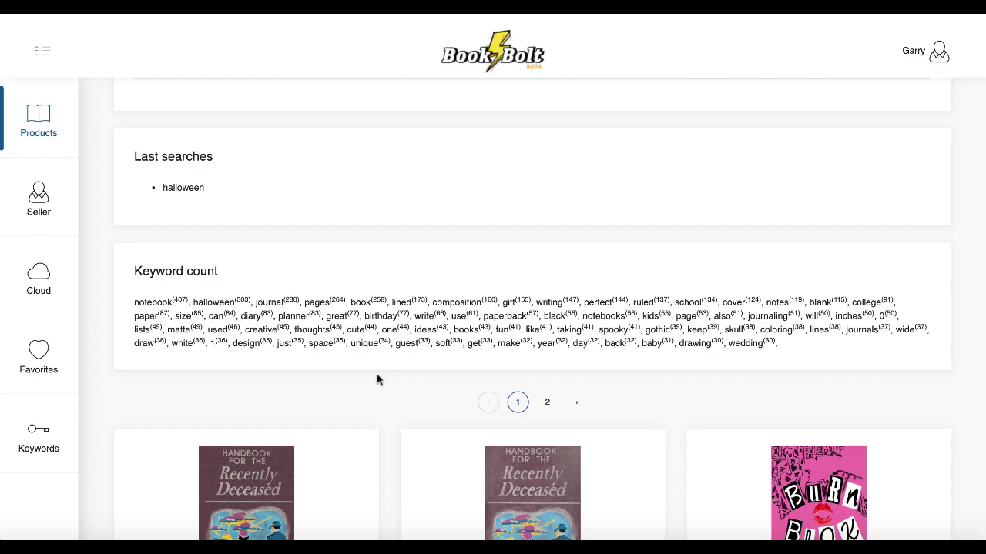
# Scroll down through the halloween product listings, then back up slightly.
pyautogui.scroll(-1, 377, 374)
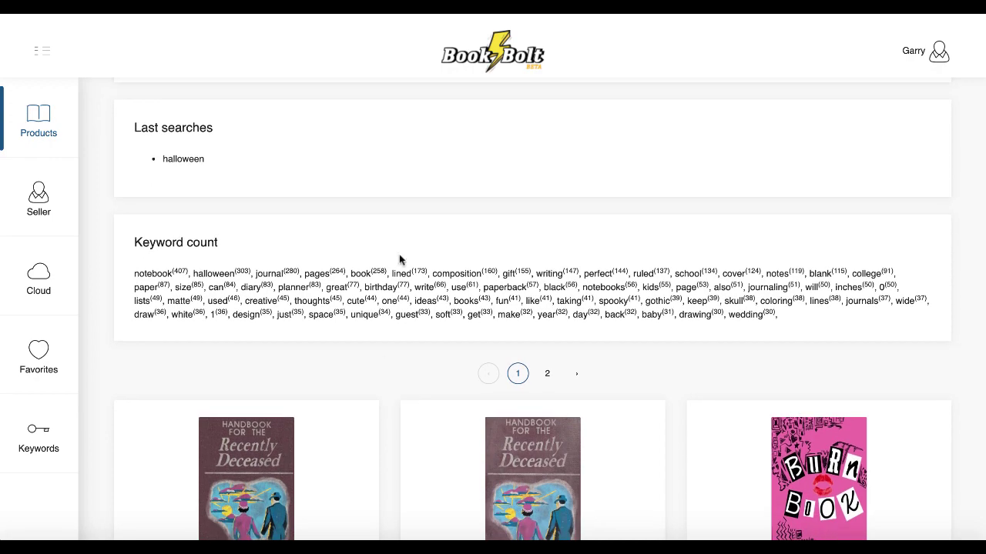
pyautogui.scroll(-5, 378, 297)
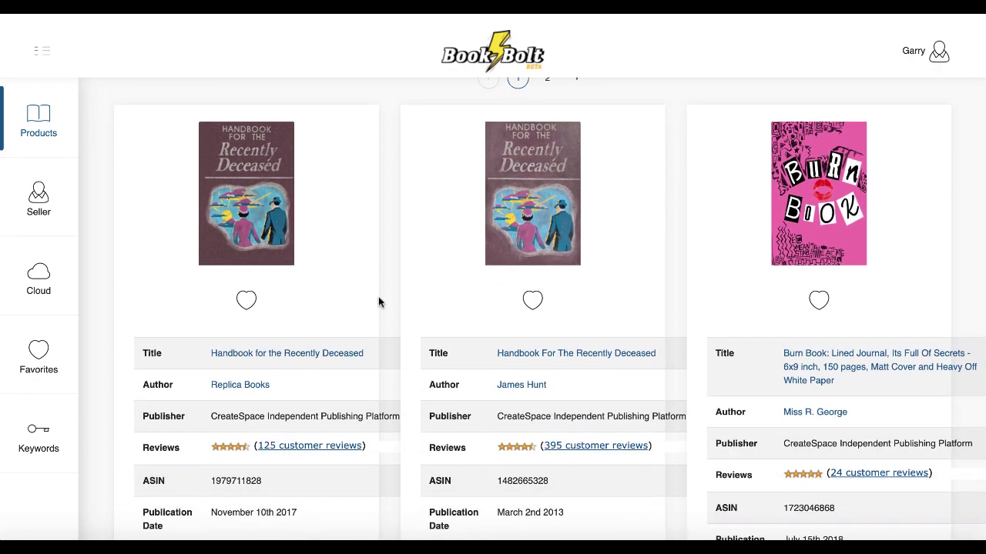
pyautogui.scroll(-2, 378, 297)
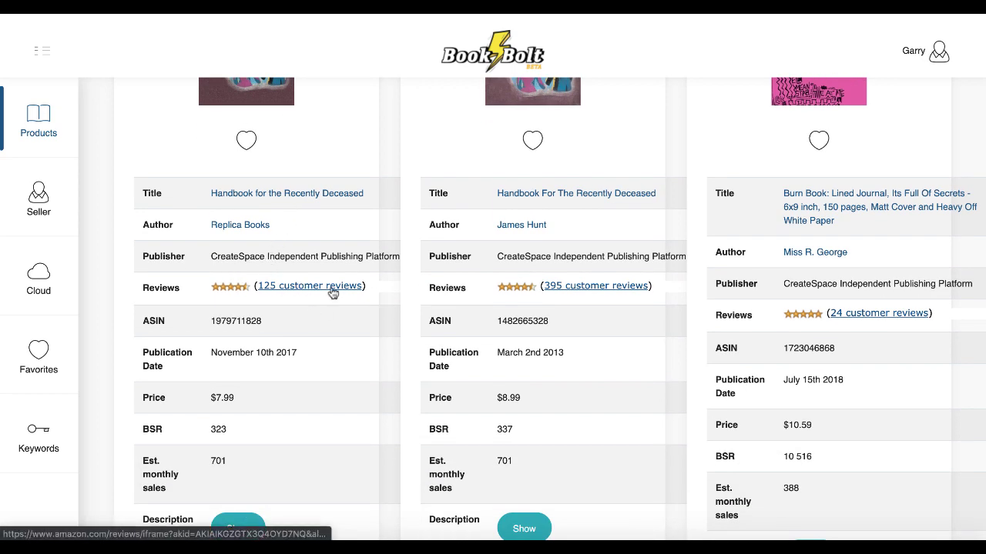
pyautogui.scroll(-1, 326, 357)
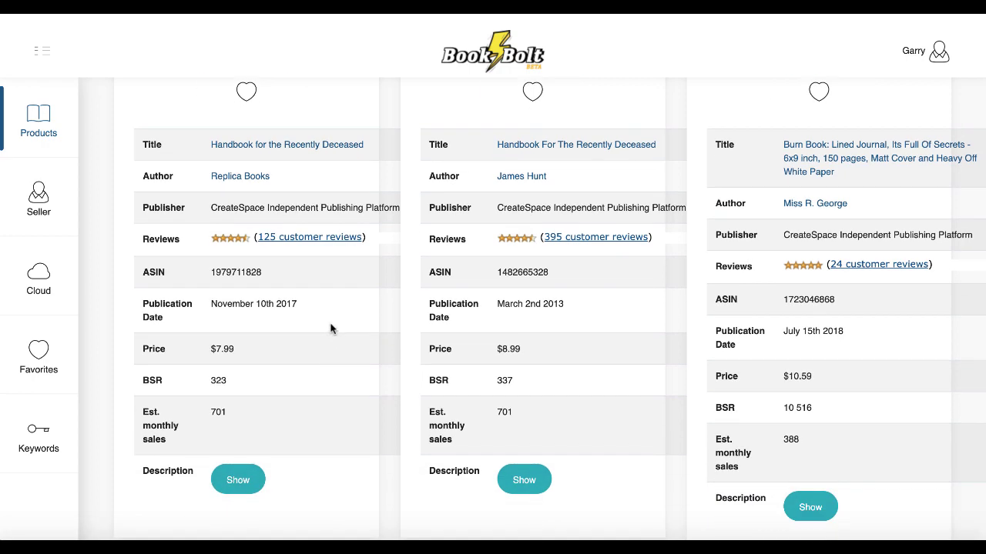
pyautogui.scroll(-1, 331, 332)
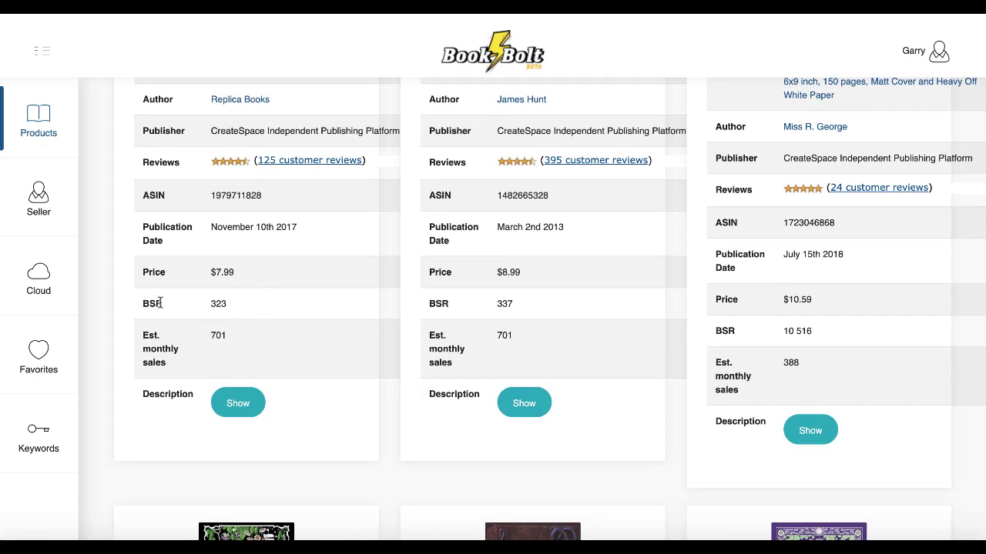
pyautogui.scroll(-1, 305, 356)
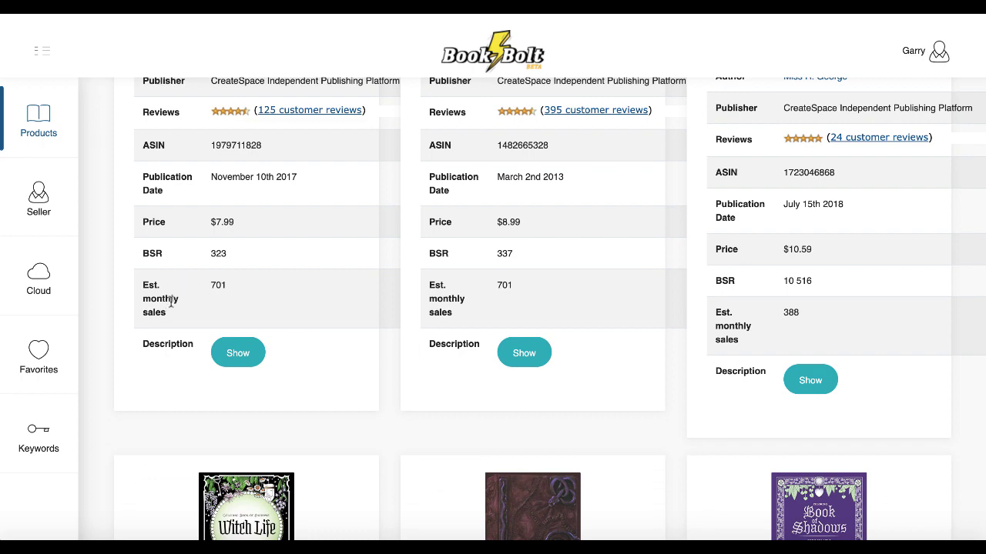
pyautogui.scroll(-1, 304, 357)
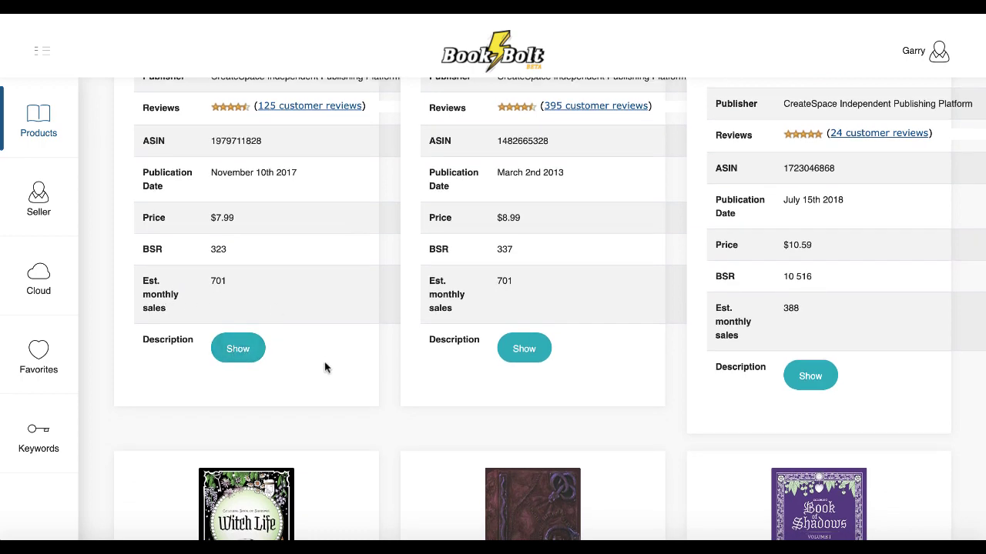
pyautogui.scroll(-2, 326, 367)
pyautogui.scroll(-3, 325, 369)
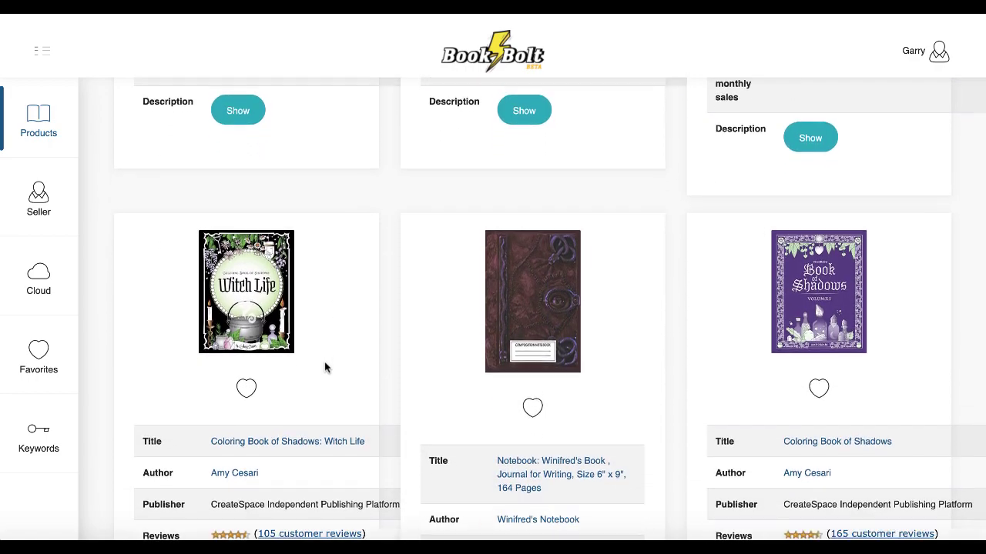
pyautogui.scroll(-4, 325, 368)
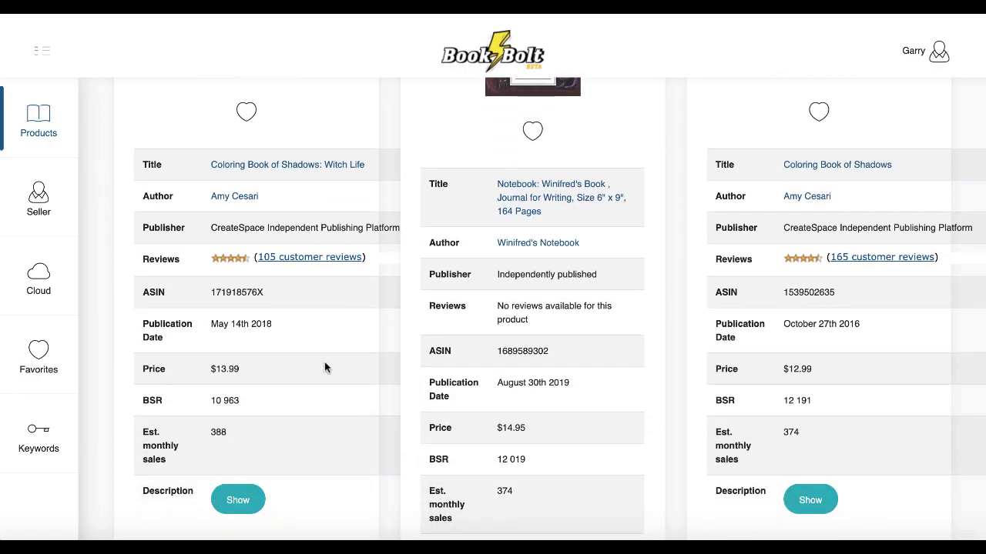
pyautogui.scroll(-4, 325, 368)
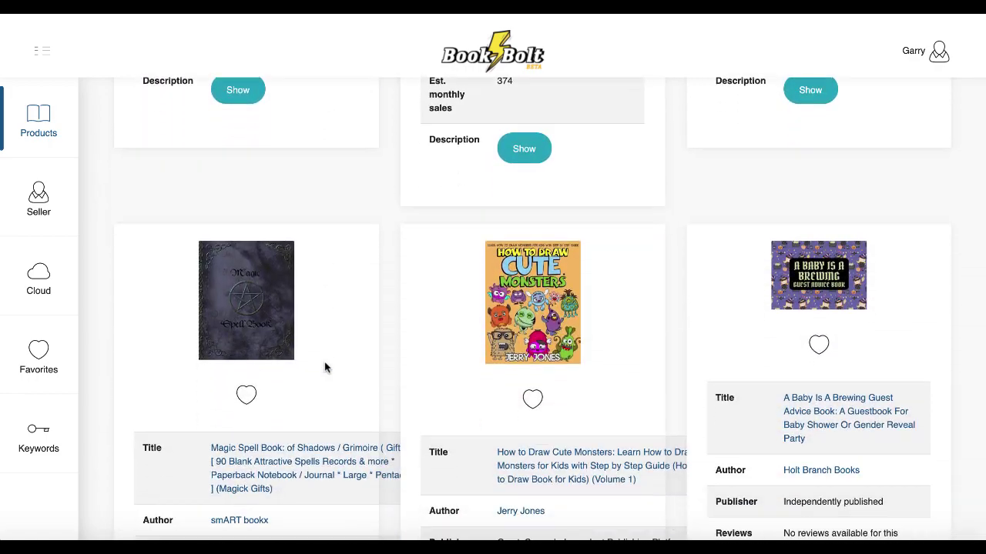
pyautogui.scroll(-3, 325, 368)
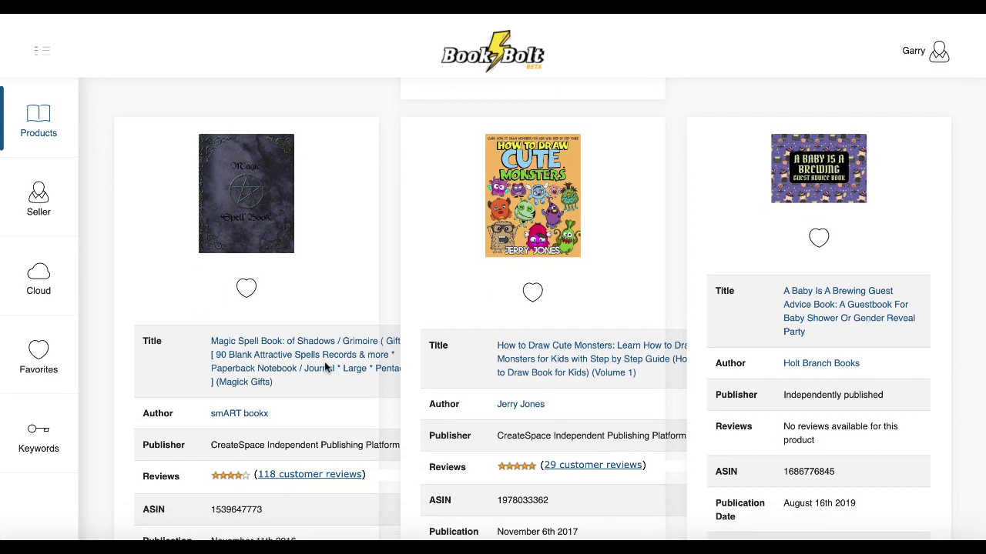
pyautogui.scroll(-5, 324, 370)
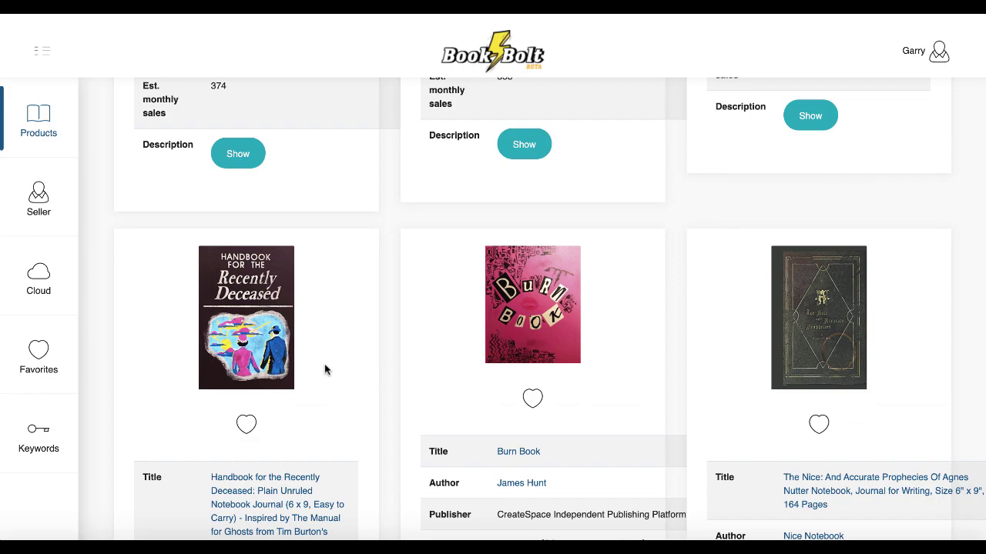
pyautogui.scroll(-1, 324, 369)
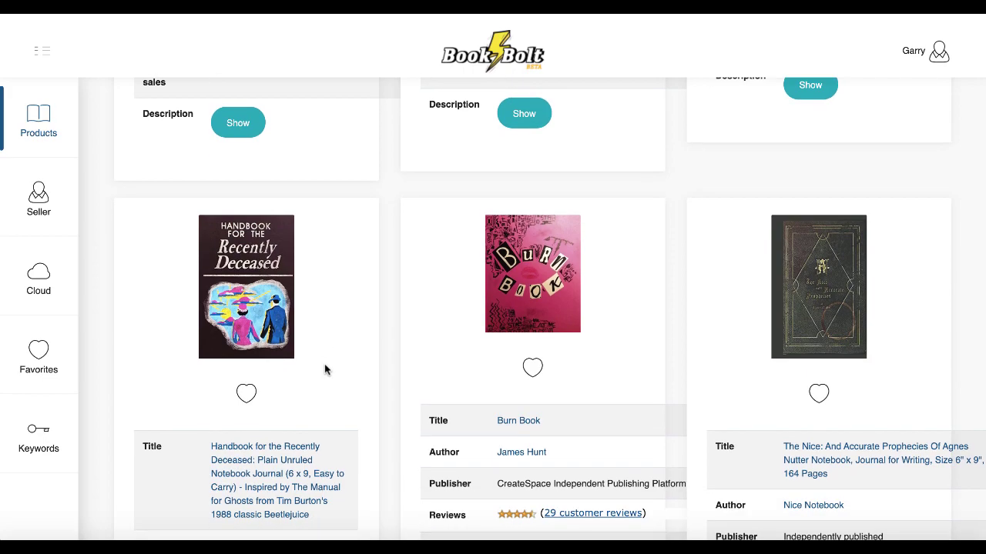
pyautogui.scroll(-15, 324, 369)
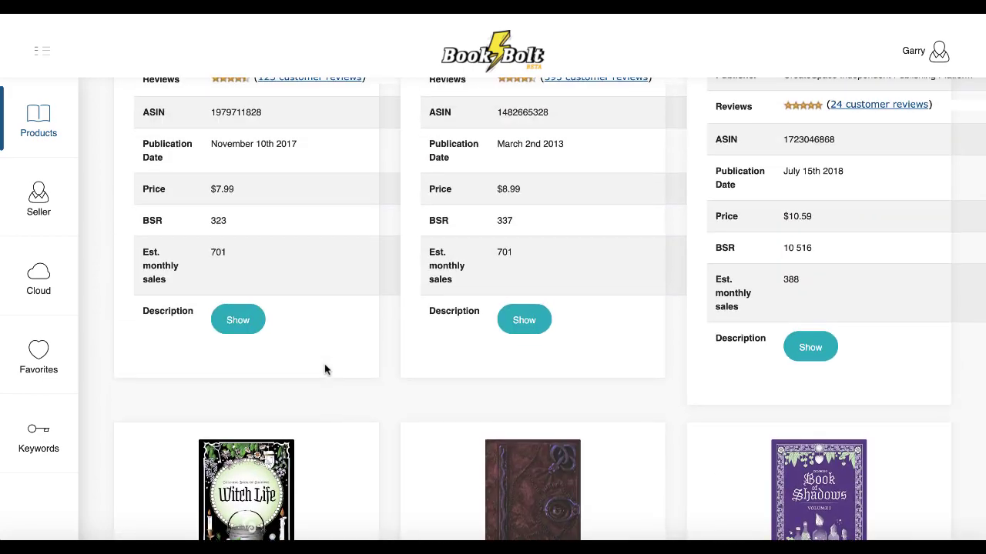
pyautogui.scroll(20, 324, 370)
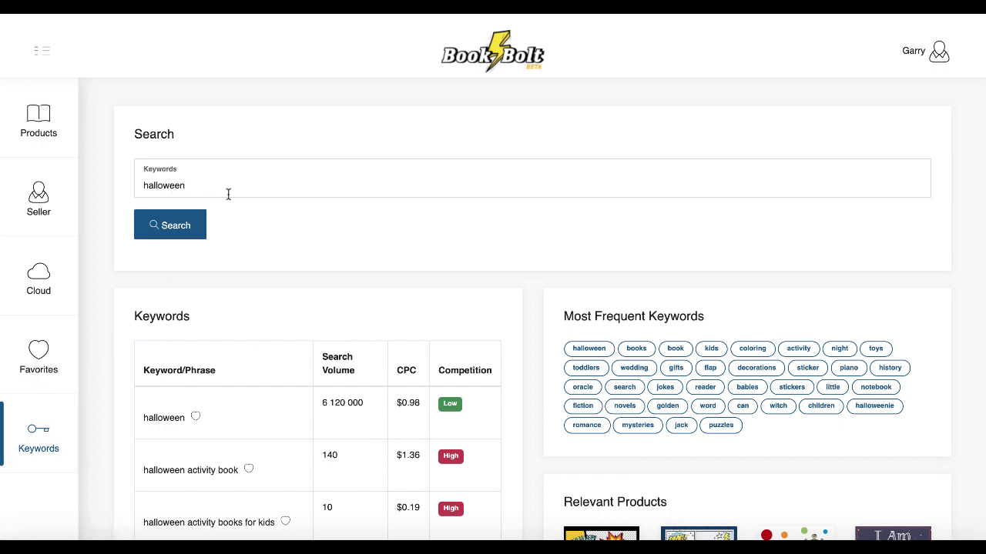
pyautogui.scroll(-2, 248, 288)
pyautogui.scroll(-2, 248, 288)
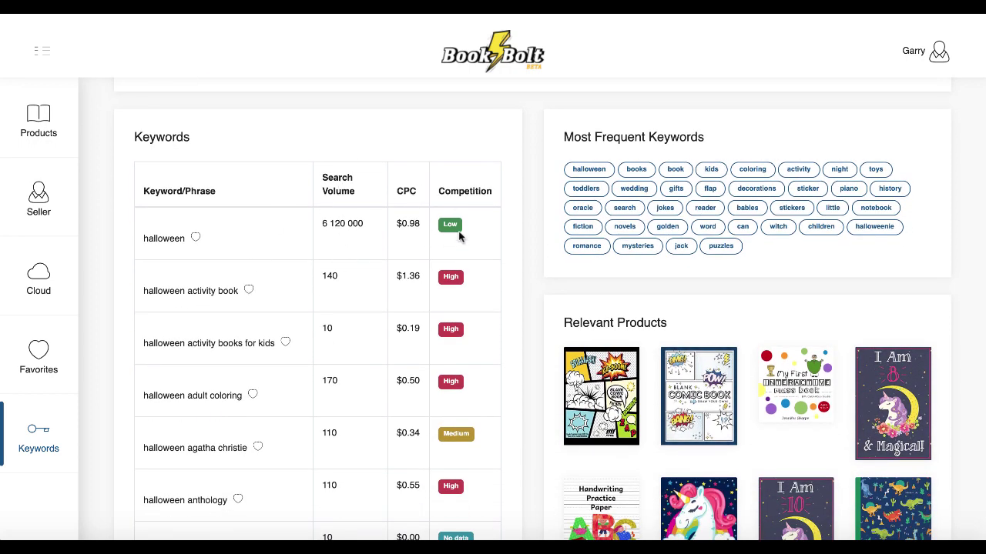
pyautogui.scroll(2, 515, 190)
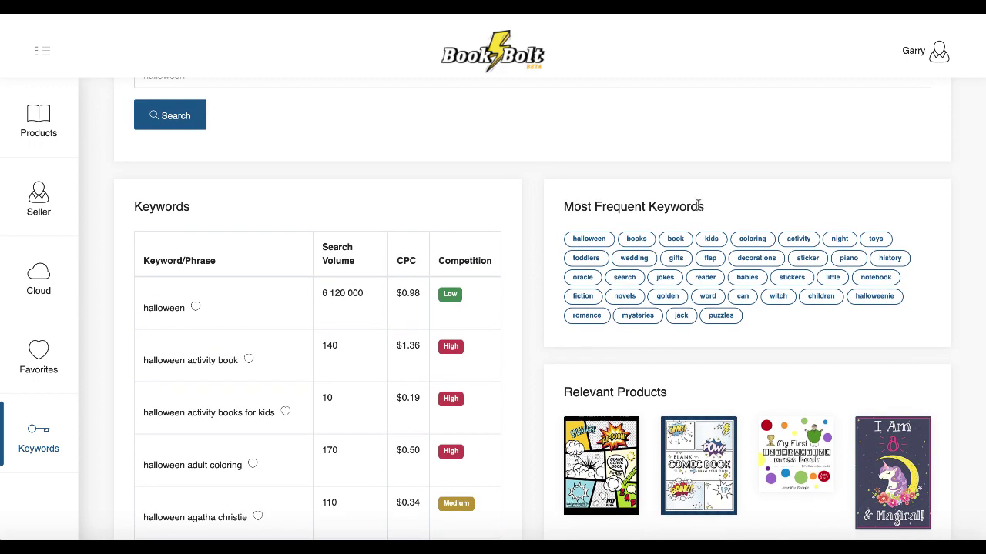
pyautogui.scroll(1, 519, 241)
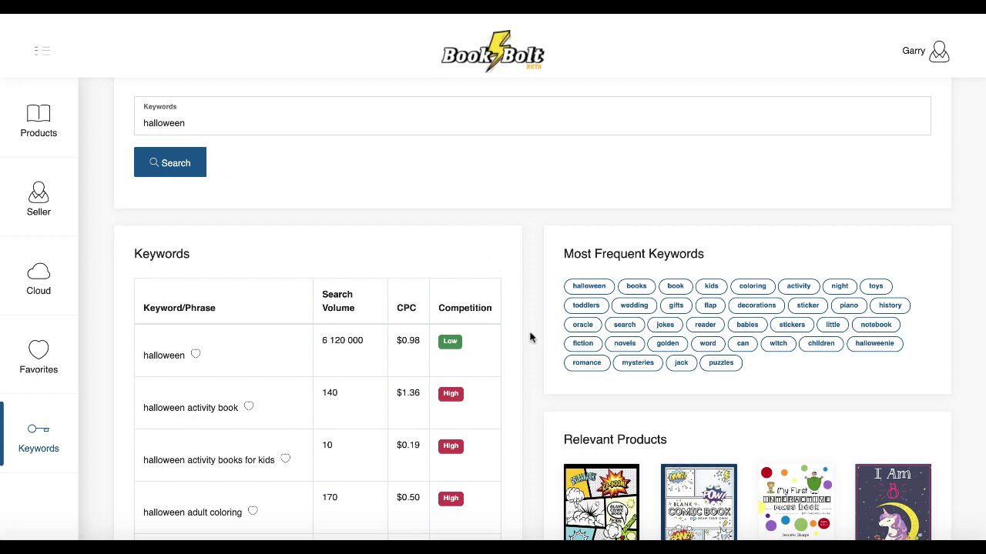
pyautogui.scroll(-1, 535, 346)
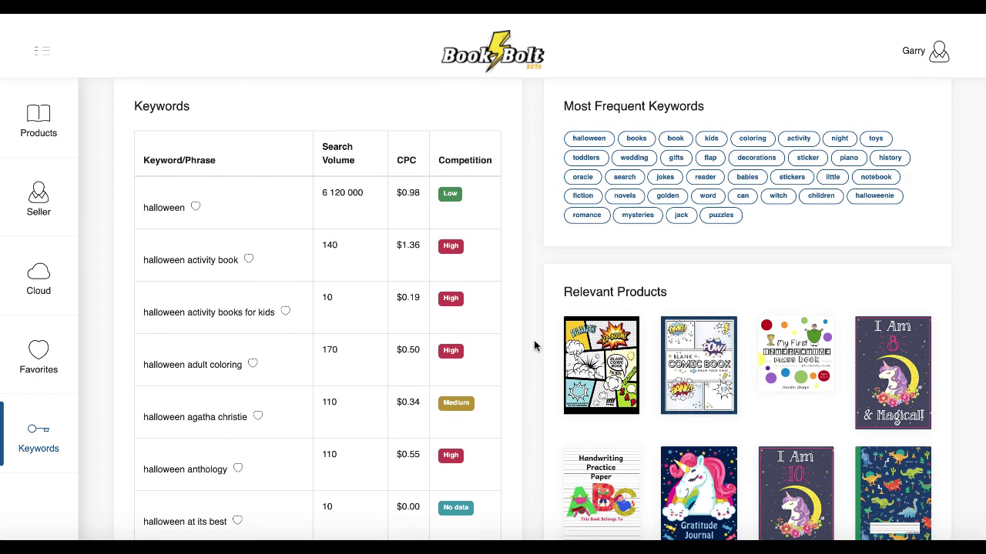
pyautogui.scroll(-1, 534, 346)
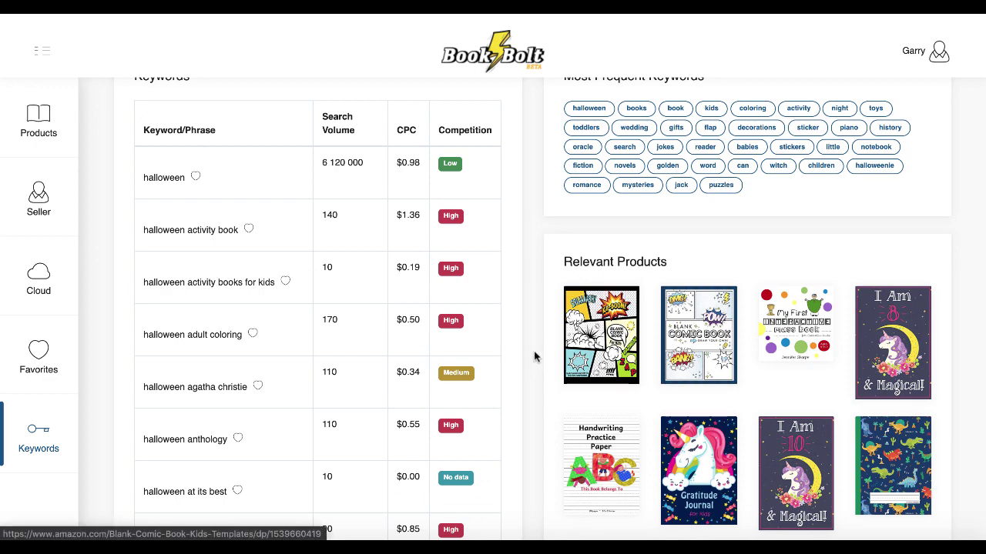
pyautogui.scroll(-1, 530, 354)
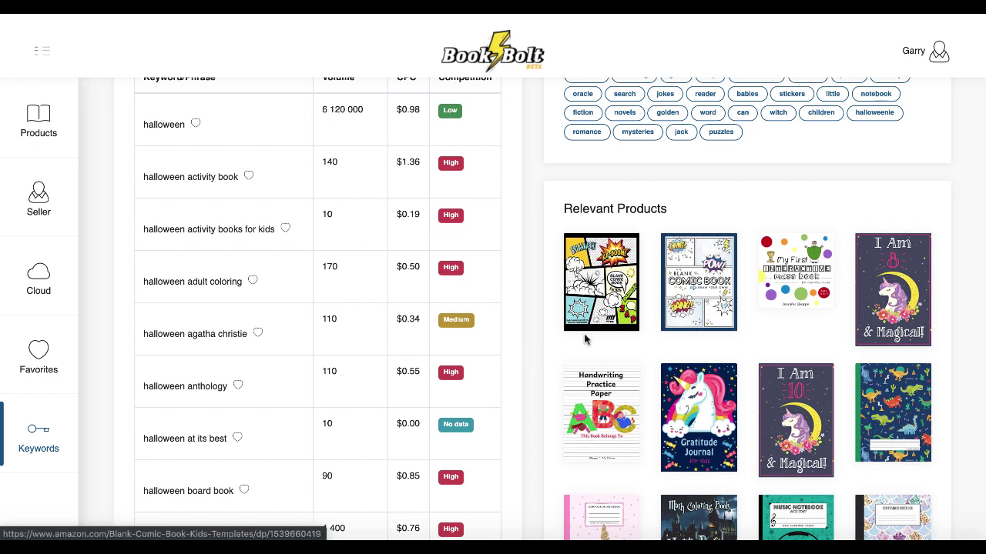
pyautogui.scroll(-1, 548, 349)
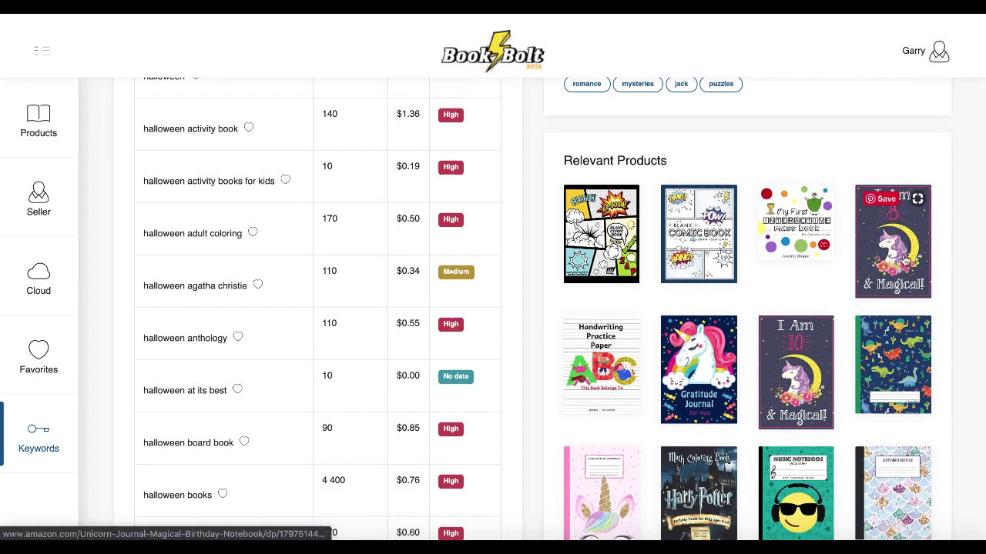
pyautogui.scroll(-5, 545, 374)
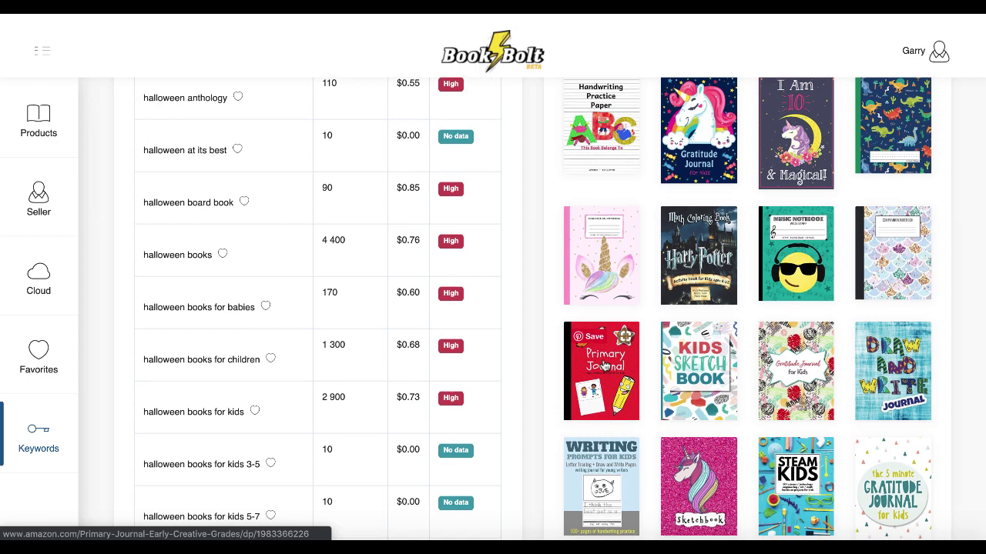
pyautogui.scroll(-1, 605, 366)
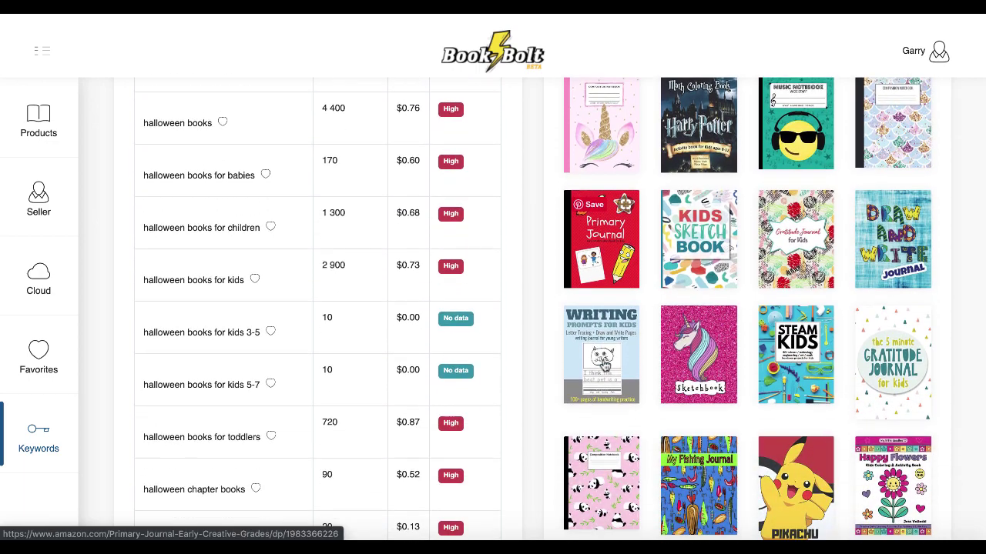
pyautogui.scroll(-5, 604, 362)
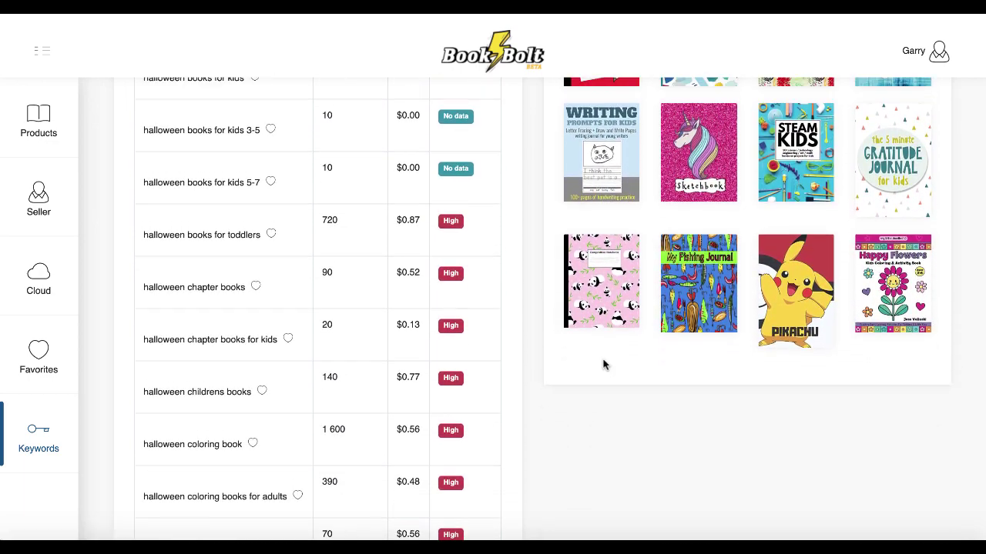
pyautogui.scroll(10, 605, 364)
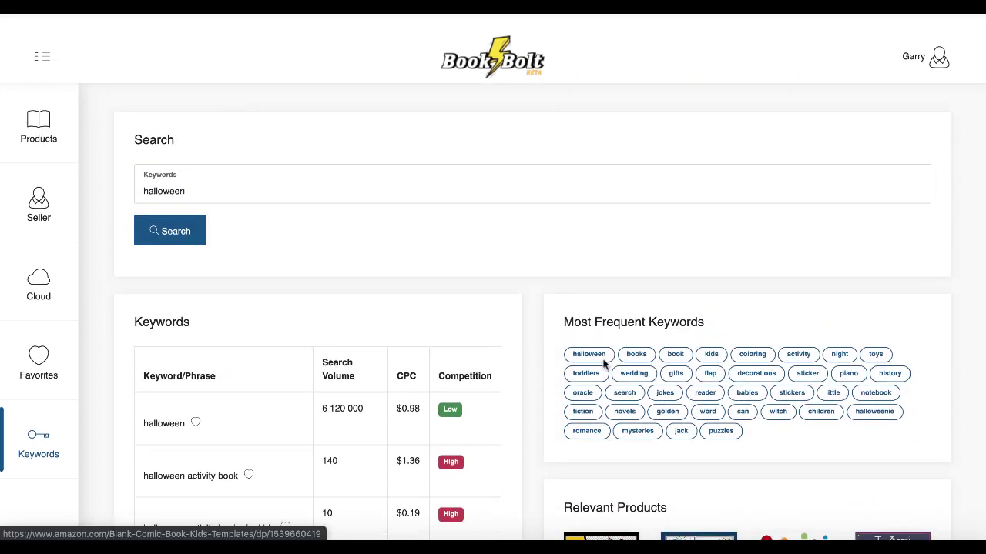
pyautogui.scroll(-1, 605, 363)
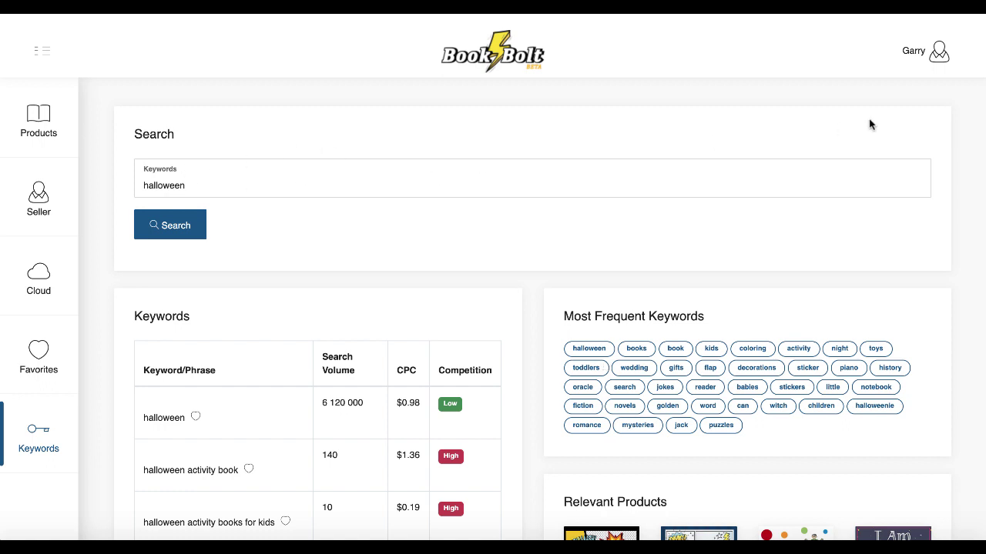
# Pick KDP Spy from the account menu and browse its Chrome Web Store listing.
pyautogui.click(935, 62)
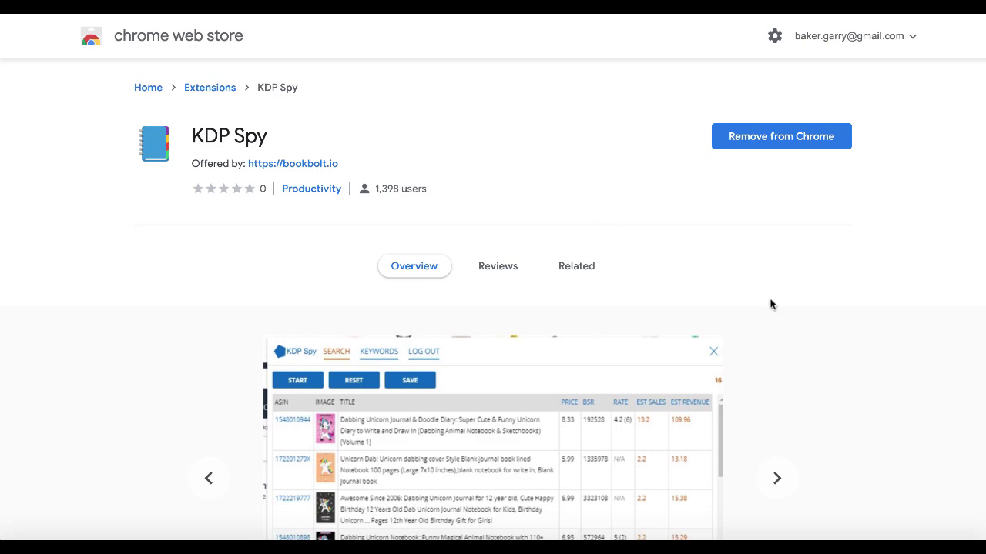
pyautogui.scroll(-1, 770, 304)
pyautogui.scroll(1, 770, 303)
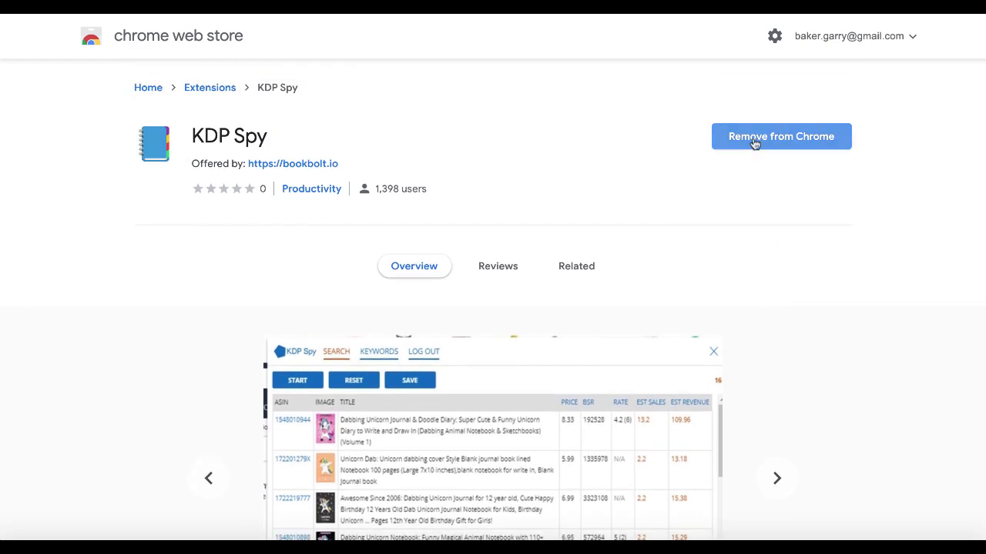
pyautogui.scroll(-2, 778, 283)
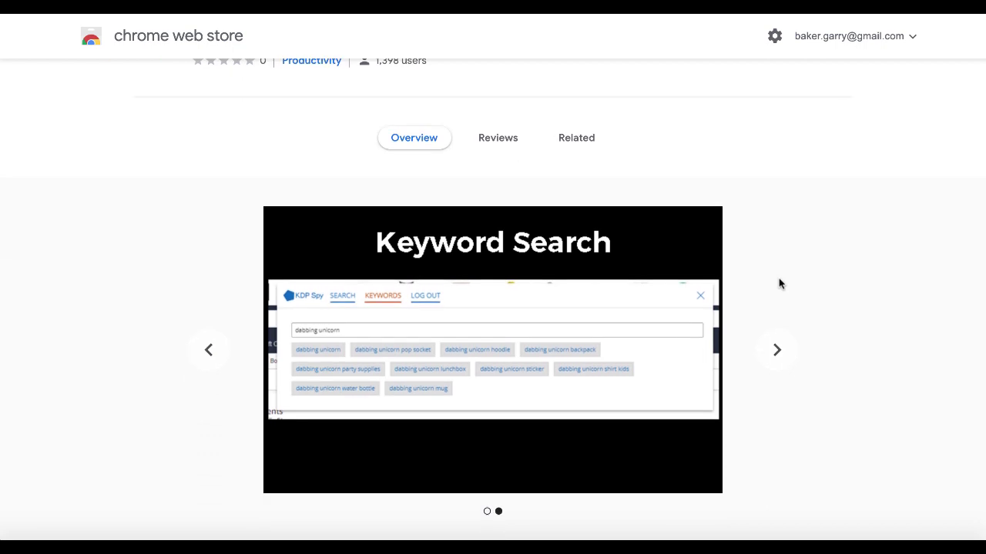
pyautogui.scroll(2, 607, 316)
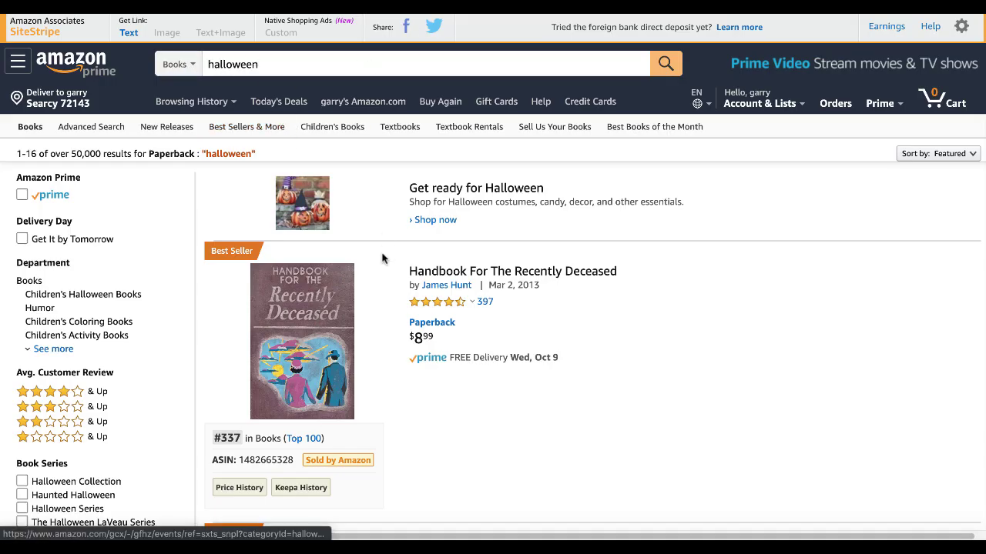
# Scroll through Amazon's halloween paperback results and back up.
pyautogui.scroll(-1, 379, 319)
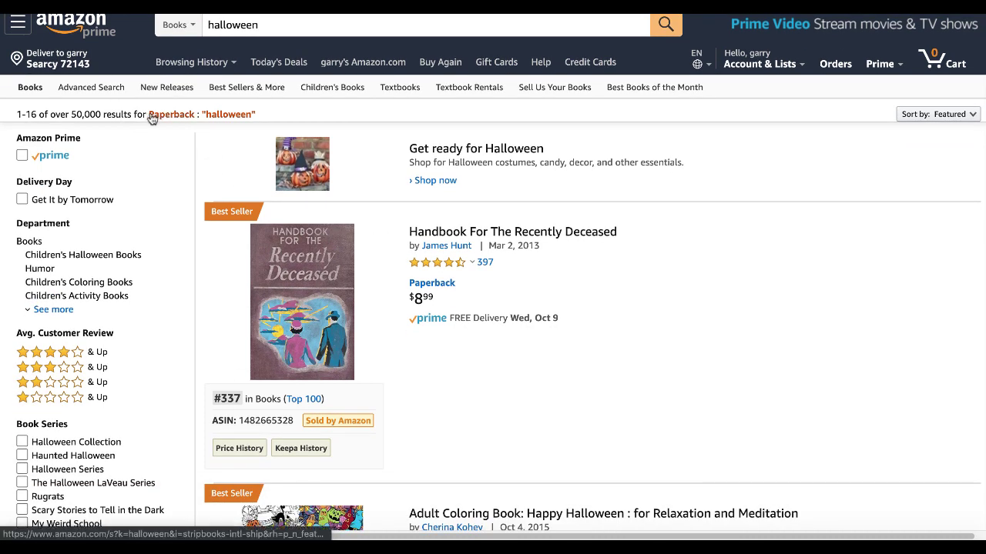
pyautogui.scroll(1, 378, 229)
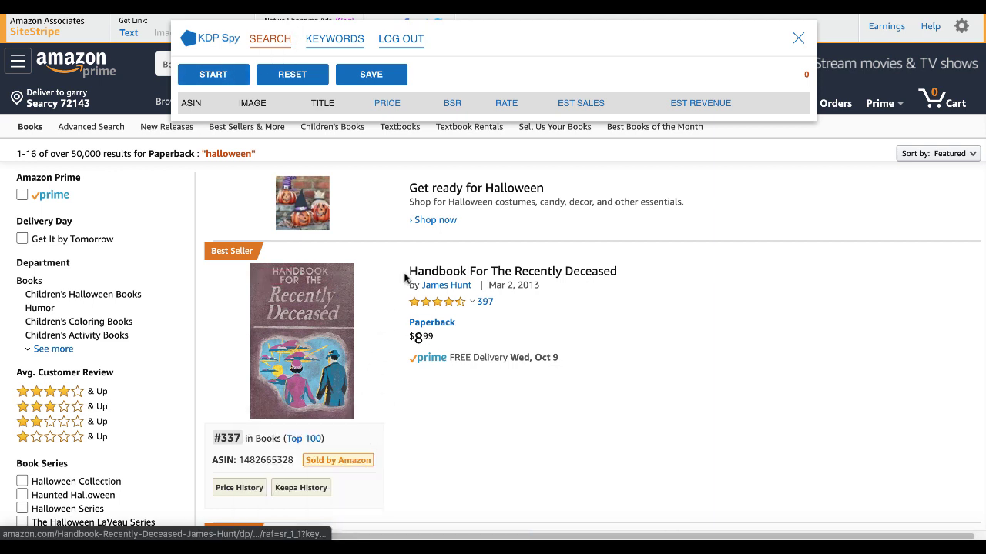
# Collect data for 16 halloween books, then sort them by price and BSR.
pyautogui.click(214, 75)
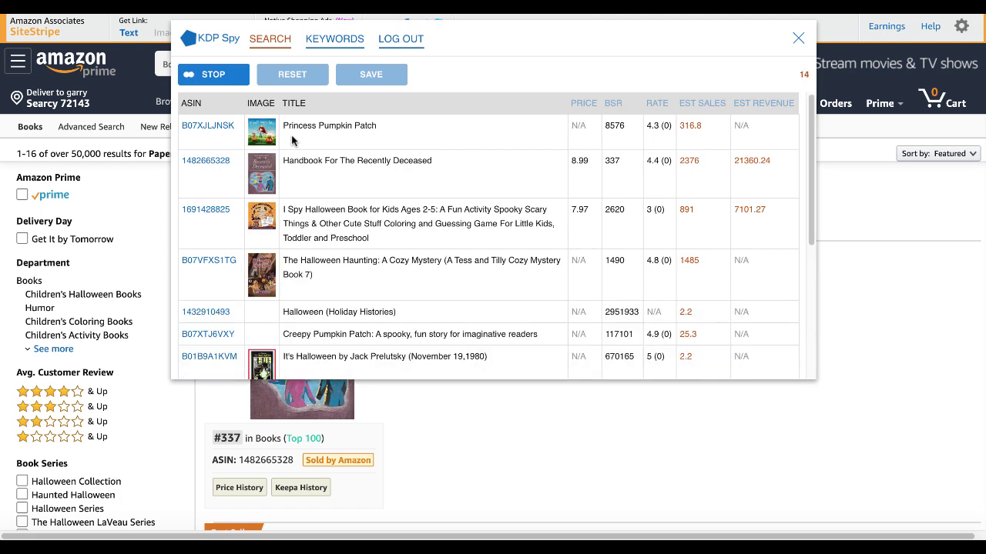
pyautogui.click(218, 74)
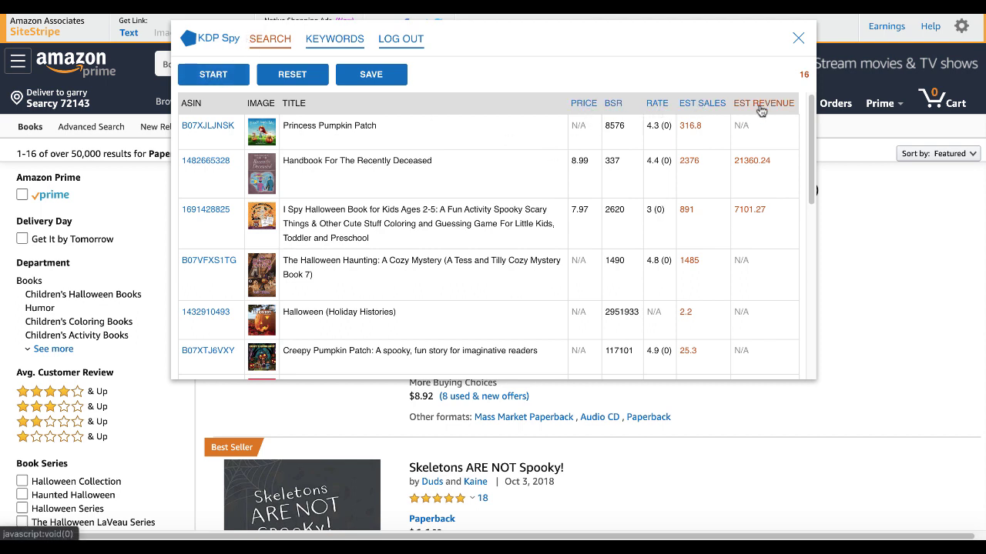
pyautogui.click(583, 103)
pyautogui.click(591, 106)
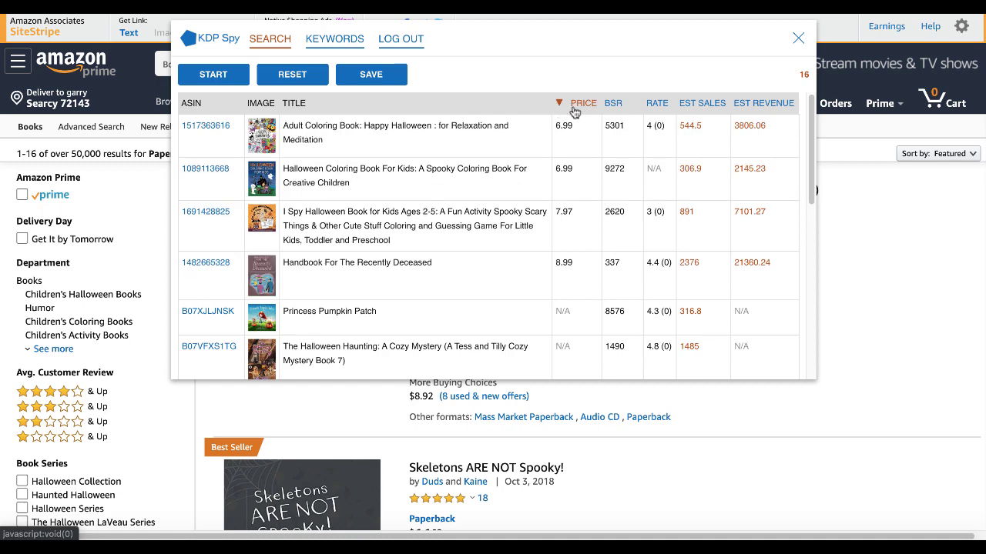
pyautogui.click(614, 105)
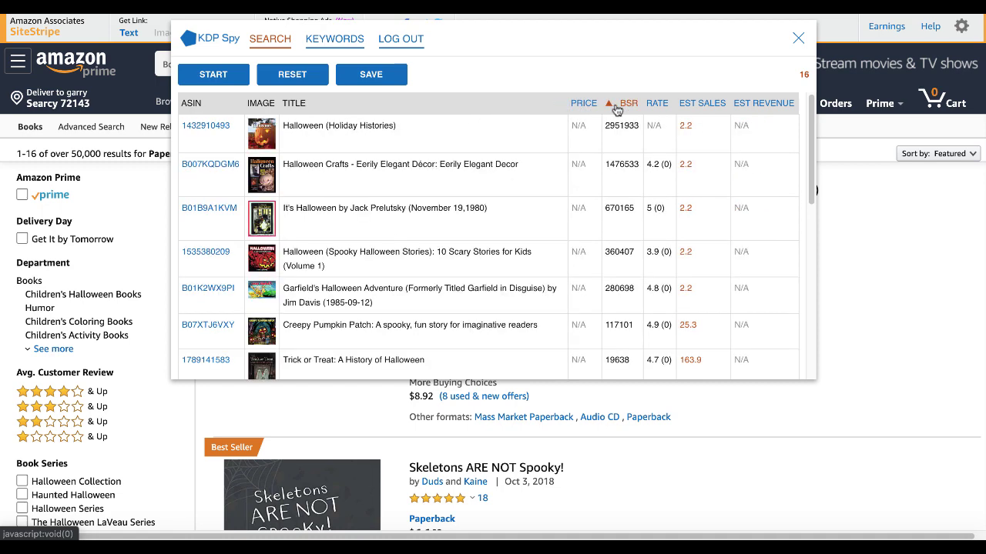
pyautogui.click(584, 106)
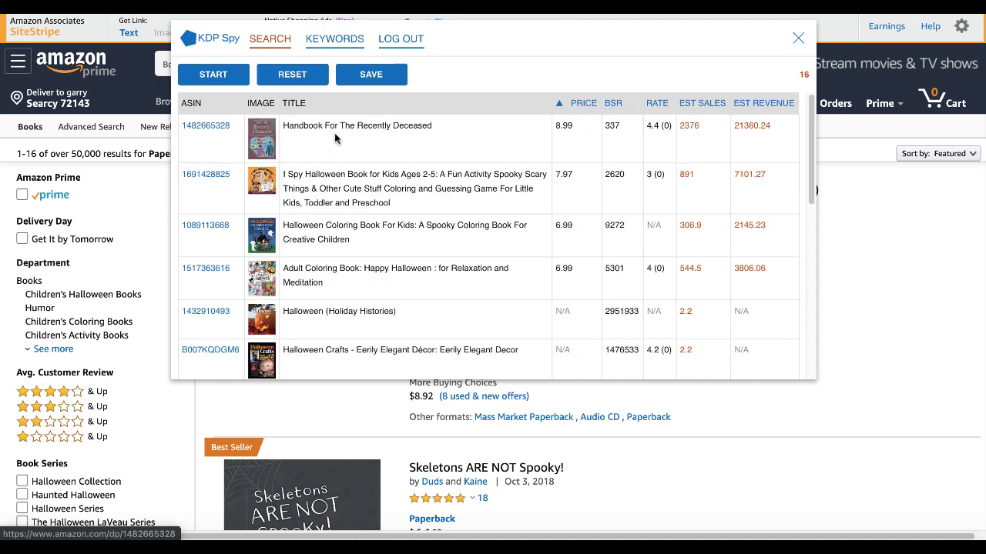
# Preview book thumbnails in the results table, then close the KDP Spy panel.
pyautogui.moveTo(266, 193)
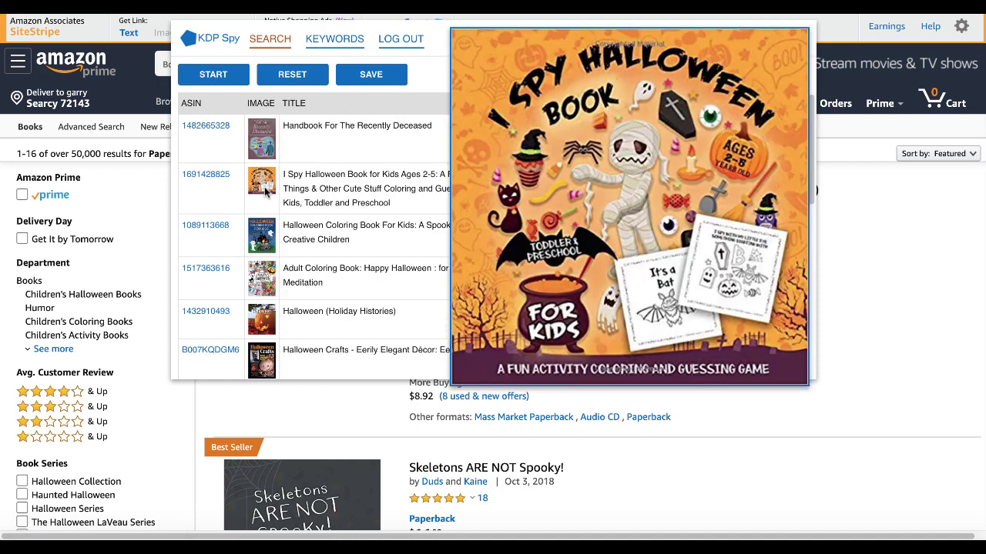
pyautogui.moveTo(267, 245)
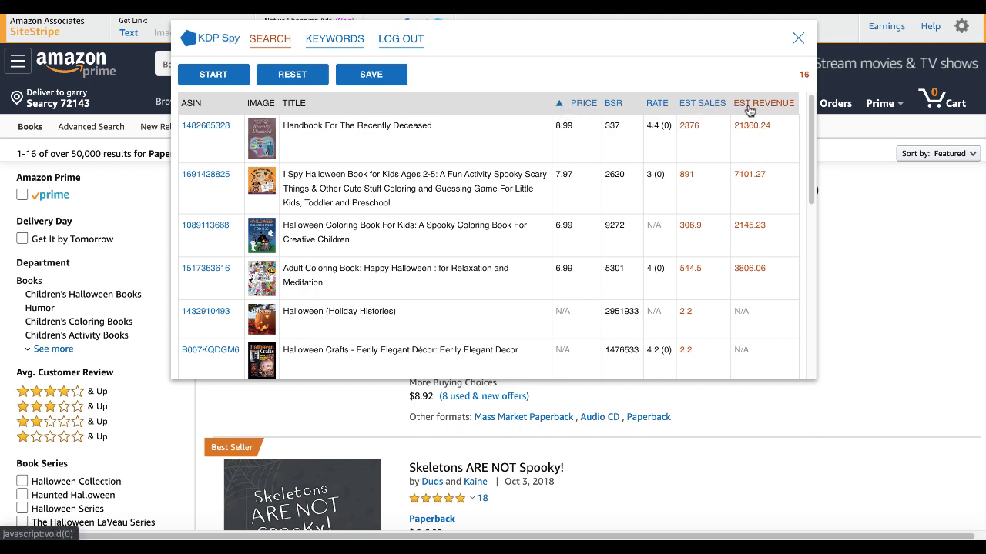
pyautogui.click(798, 39)
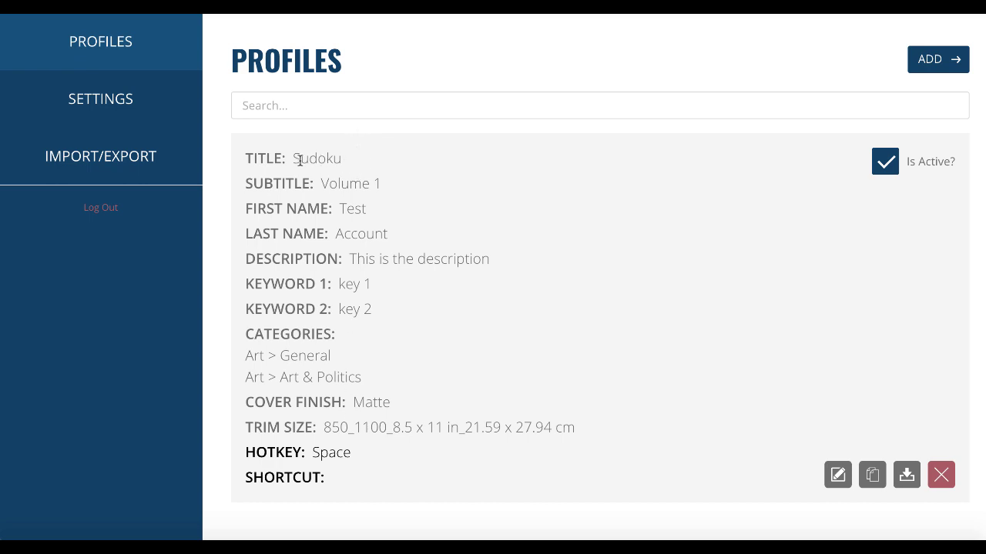
# Highlight the Sudoku, Volume 1 profile title on the Profiles page.
pyautogui.moveTo(291, 158); pyautogui.dragTo(357, 160)
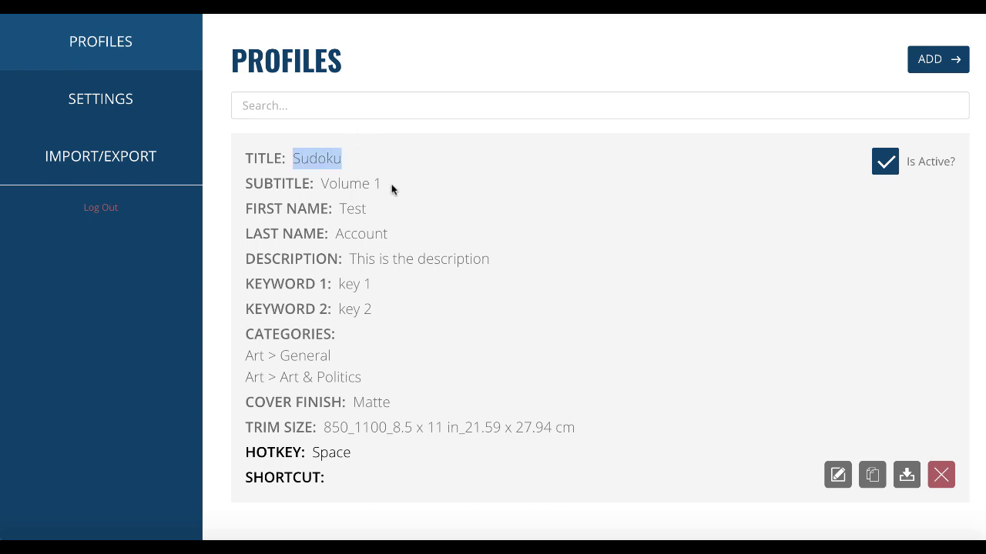
# Start a new Add Profile form and set its hotkey to Space.
pyautogui.click(932, 64)
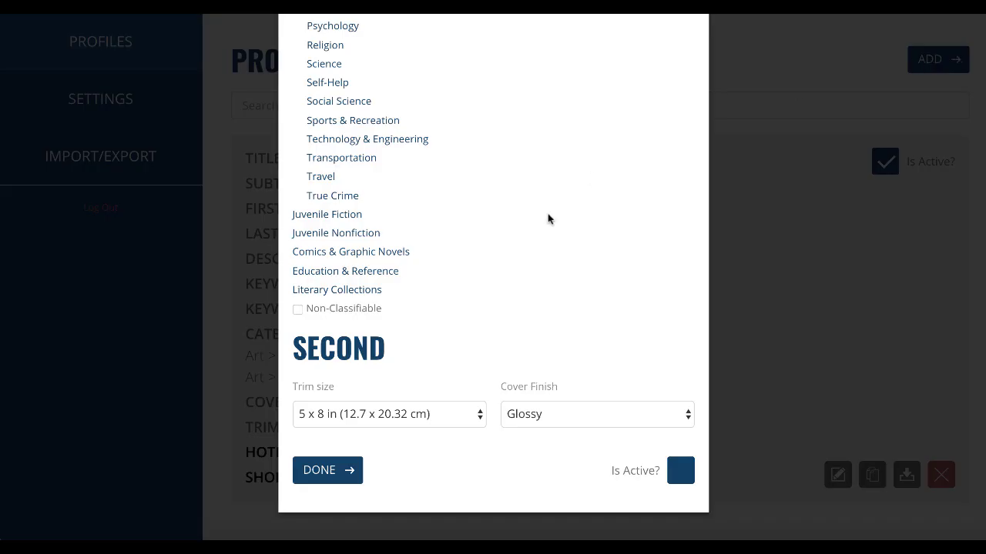
pyautogui.scroll(3, 542, 316)
pyautogui.scroll(15, 543, 316)
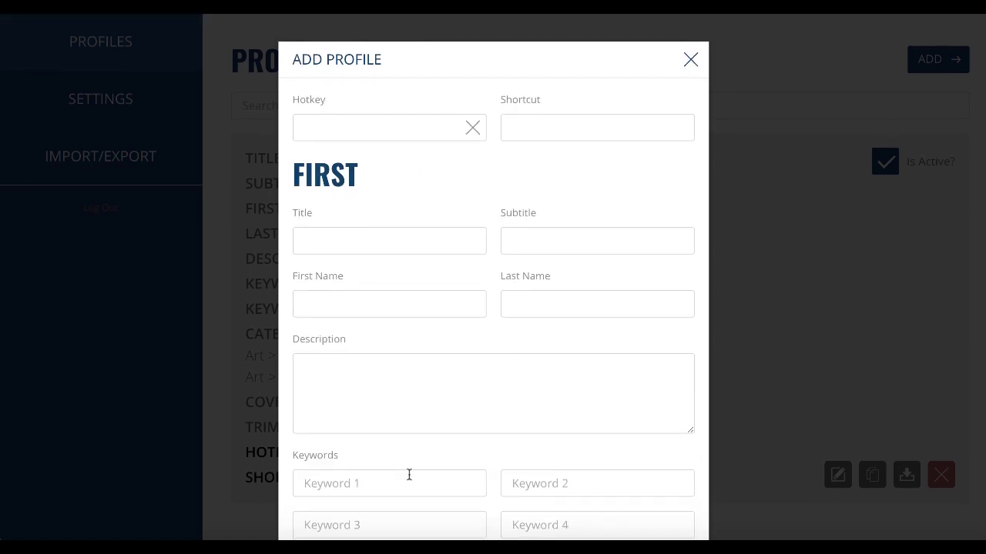
pyautogui.scroll(-1, 409, 473)
pyautogui.scroll(1, 419, 459)
pyautogui.press('space')
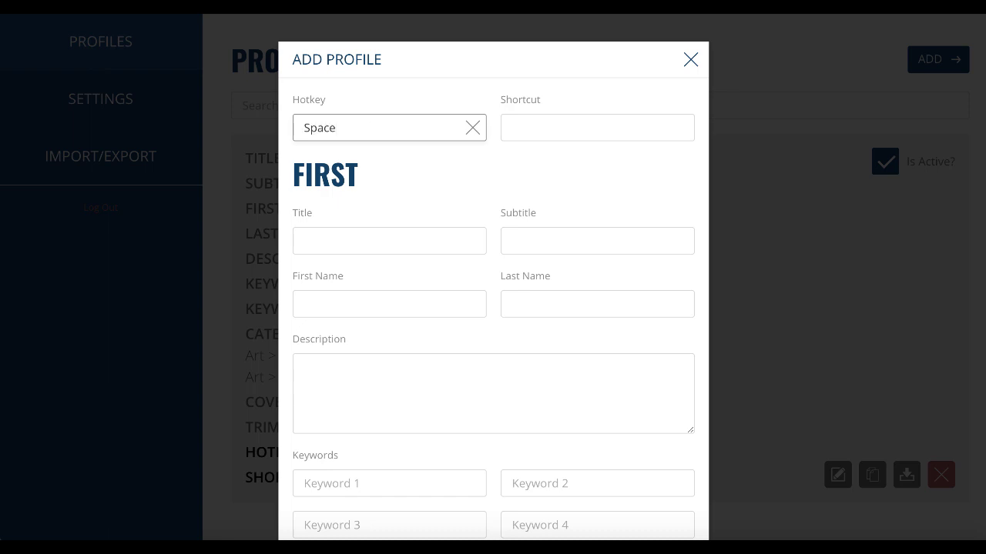
# Try the Description field, then close the form without saving.
pyautogui.click(322, 231)
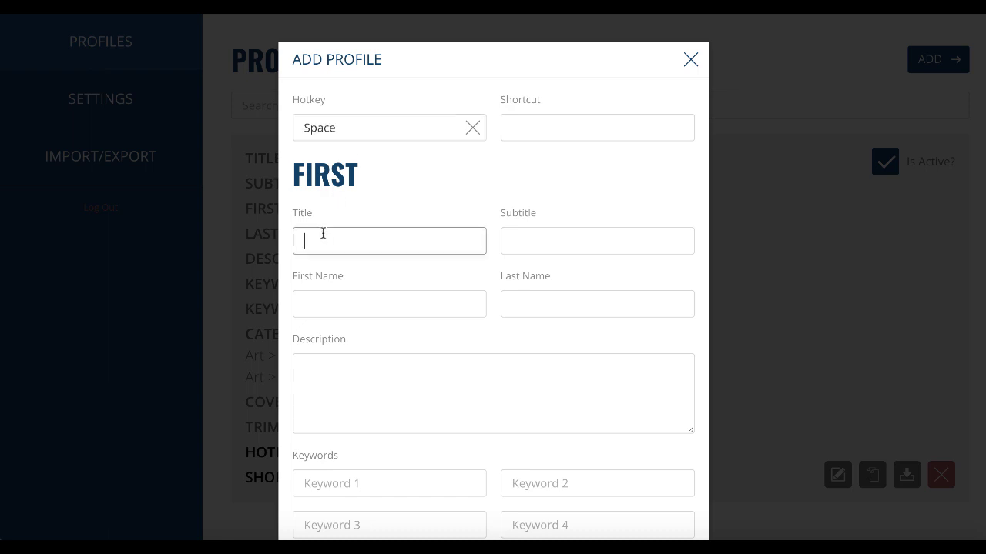
pyautogui.click(359, 305)
pyautogui.scroll(-1, 359, 305)
pyautogui.click(359, 305)
pyautogui.scroll(-2, 359, 308)
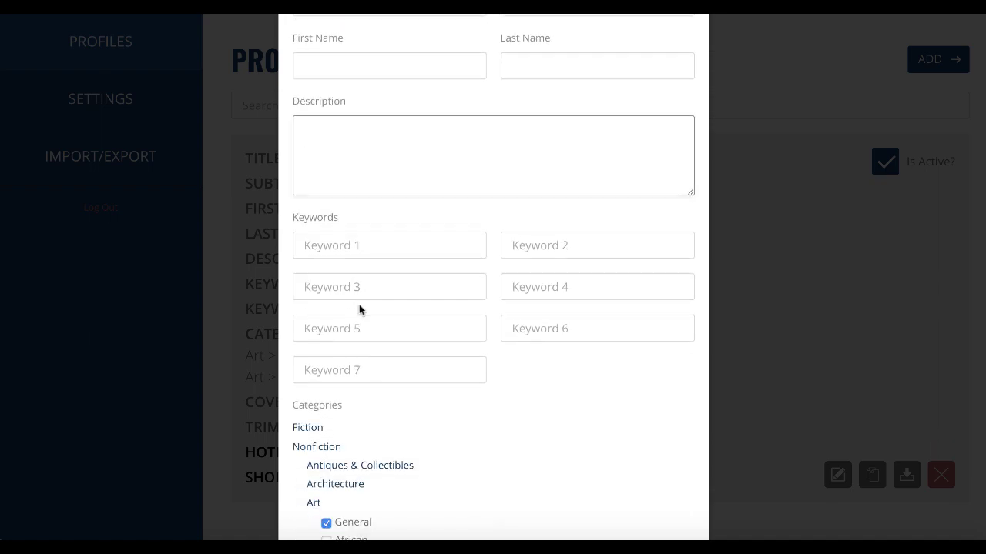
pyautogui.scroll(2, 359, 310)
pyautogui.scroll(2, 359, 309)
pyautogui.click(688, 61)
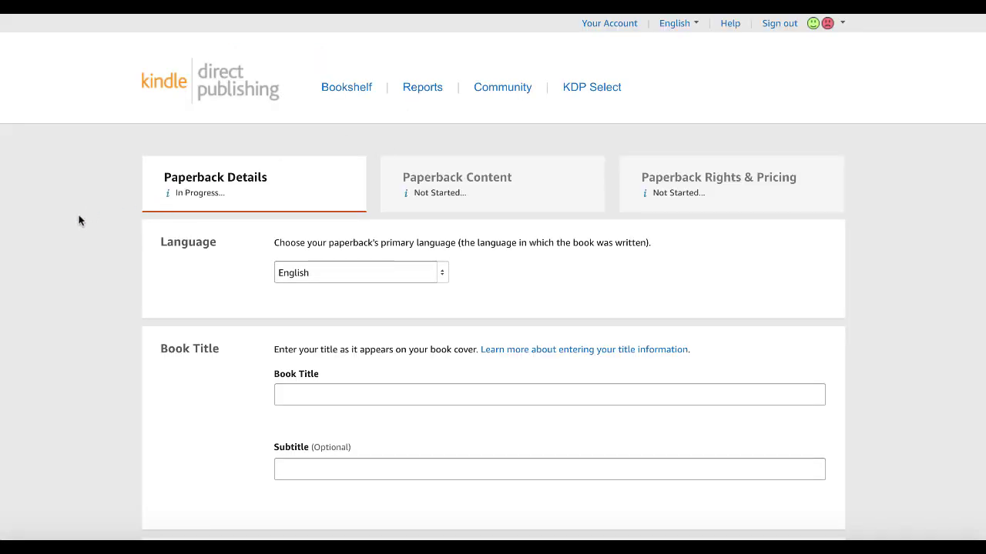
# Autofill the KDP Book Title as Sudoku and Subtitle as Volume 1 from the Lister profile.
pyautogui.scroll(-3, 130, 372)
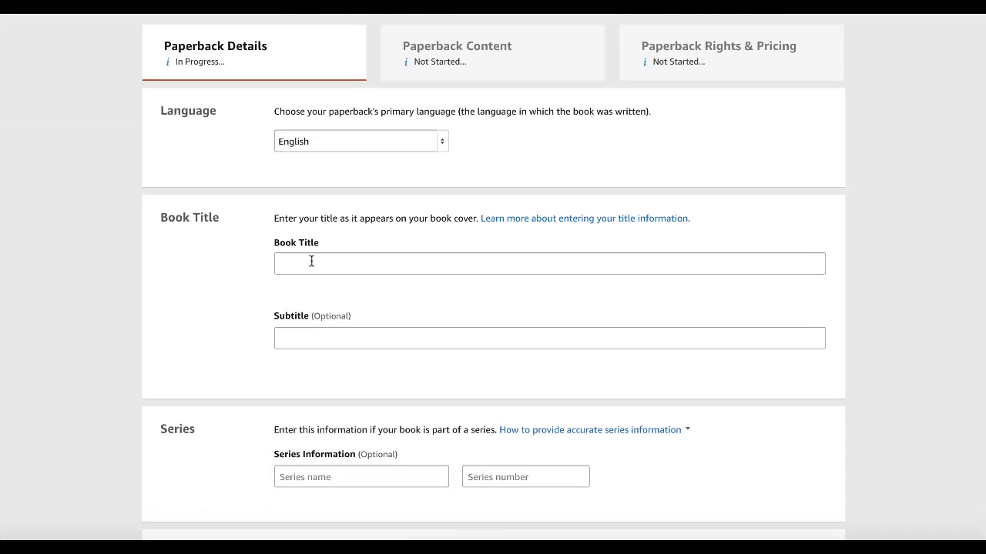
pyautogui.click(311, 262)
pyautogui.scroll(-4, 218, 317)
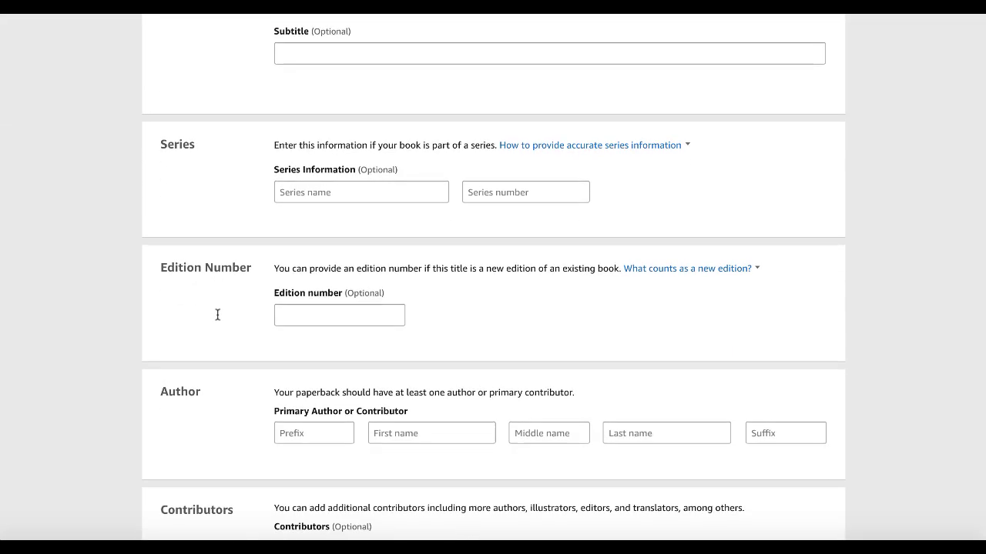
pyautogui.scroll(-5, 217, 314)
pyautogui.scroll(10, 218, 308)
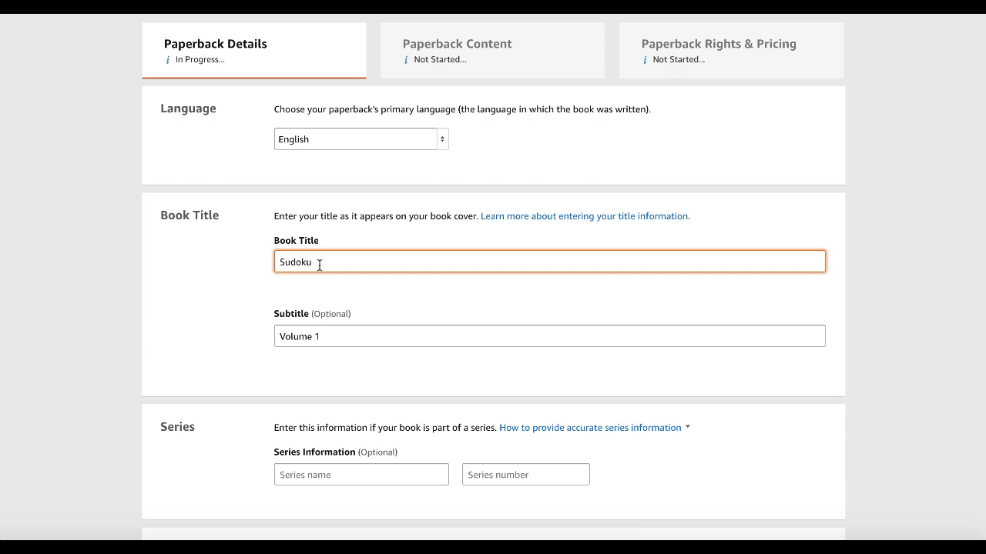
pyautogui.scroll(-1, 319, 264)
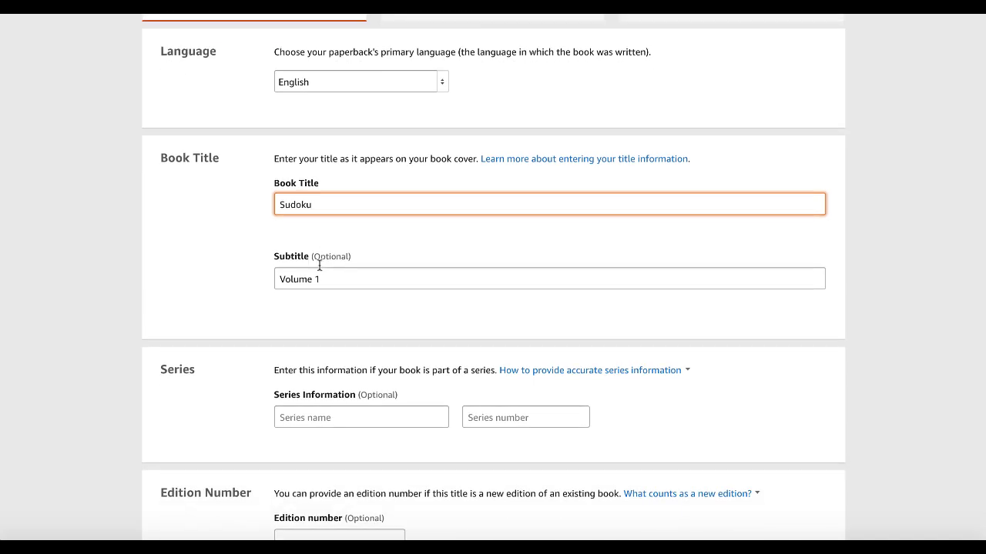
pyautogui.doubleClick(296, 204)
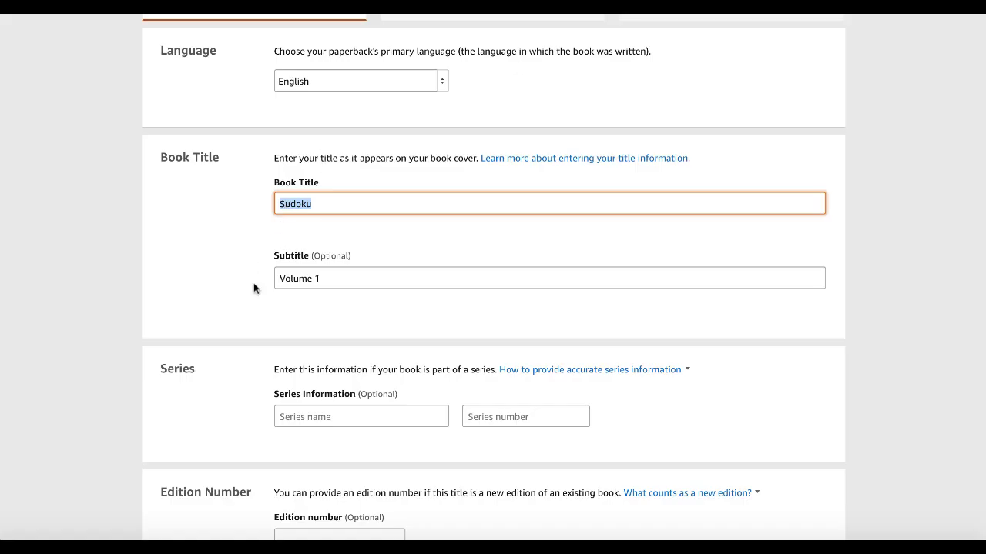
# Review the autofilled description, keywords and categories on the paperback form.
pyautogui.scroll(-3, 253, 282)
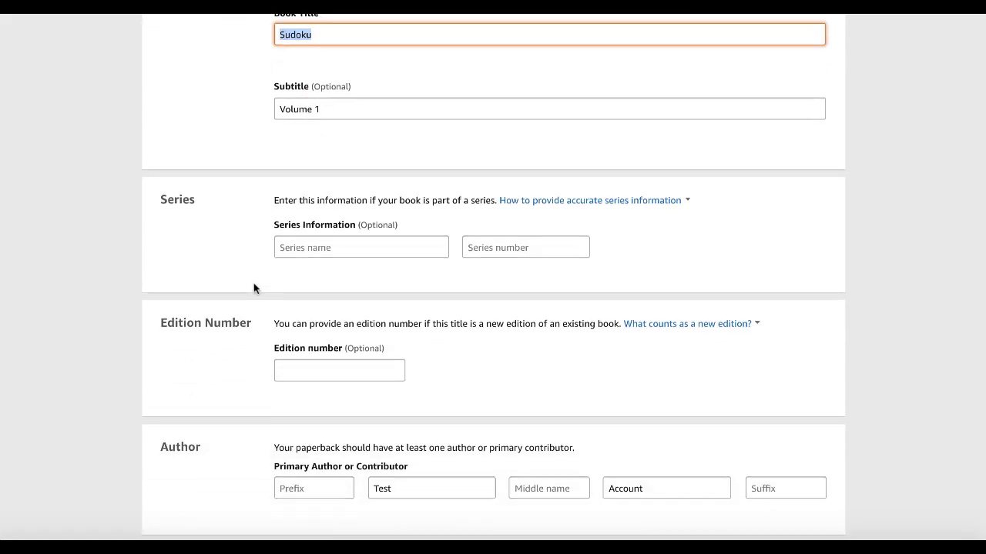
pyautogui.scroll(-3, 255, 289)
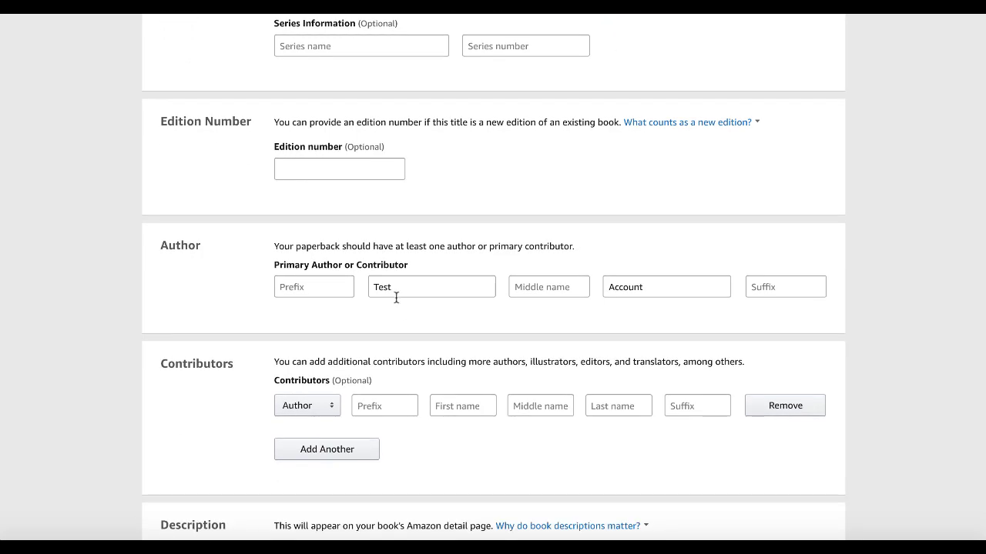
pyautogui.scroll(-5, 639, 283)
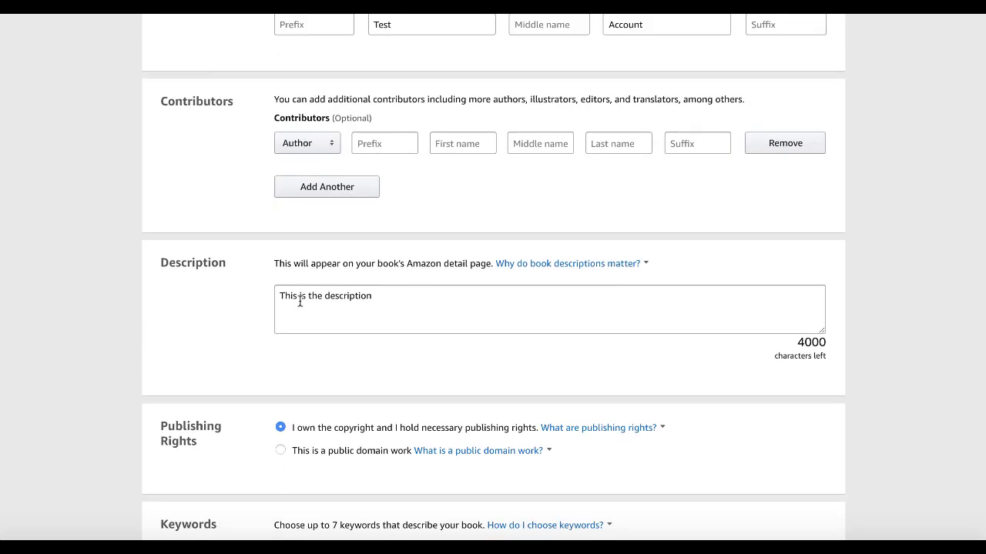
pyautogui.scroll(-5, 314, 298)
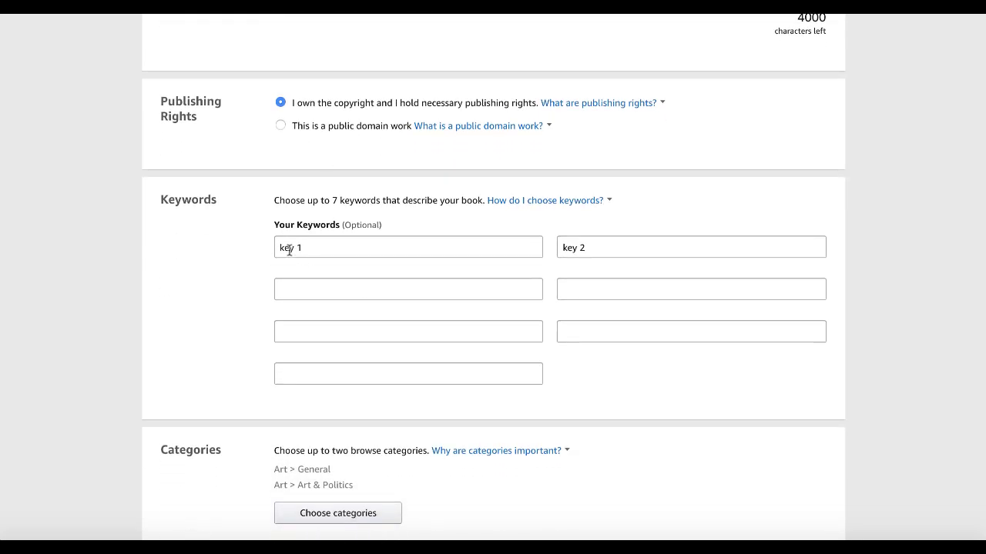
pyautogui.scroll(-2, 557, 308)
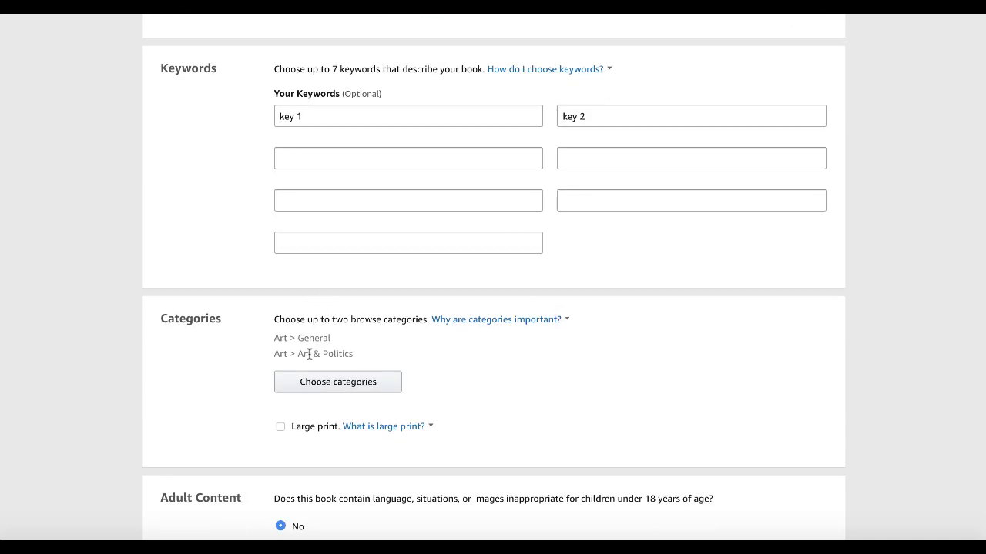
pyautogui.scroll(-2, 191, 383)
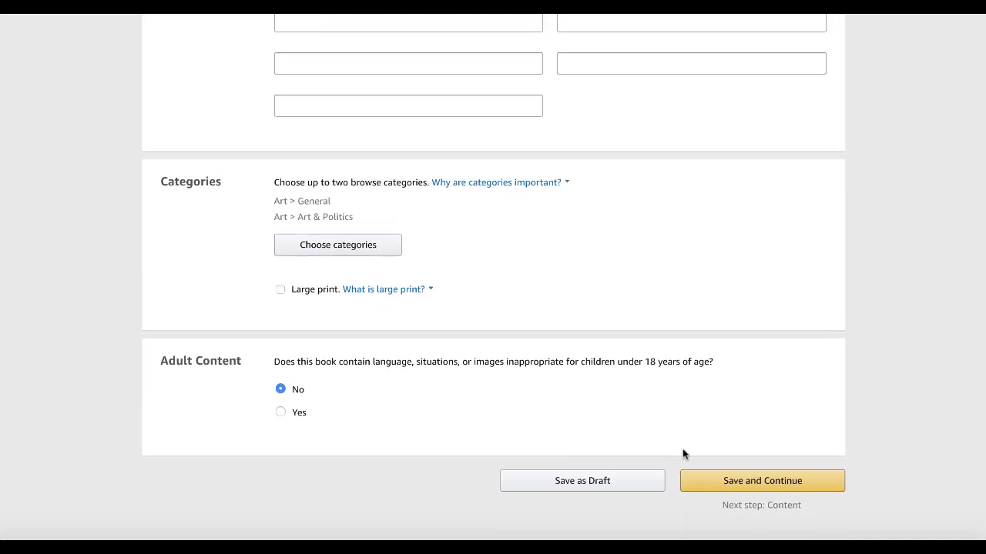
pyautogui.scroll(20, 551, 377)
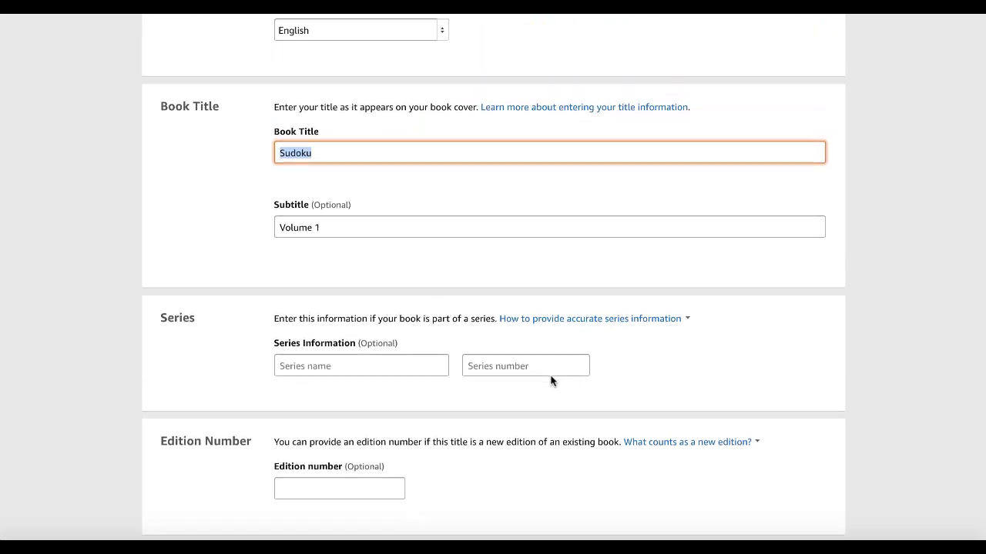
pyautogui.scroll(3, 550, 376)
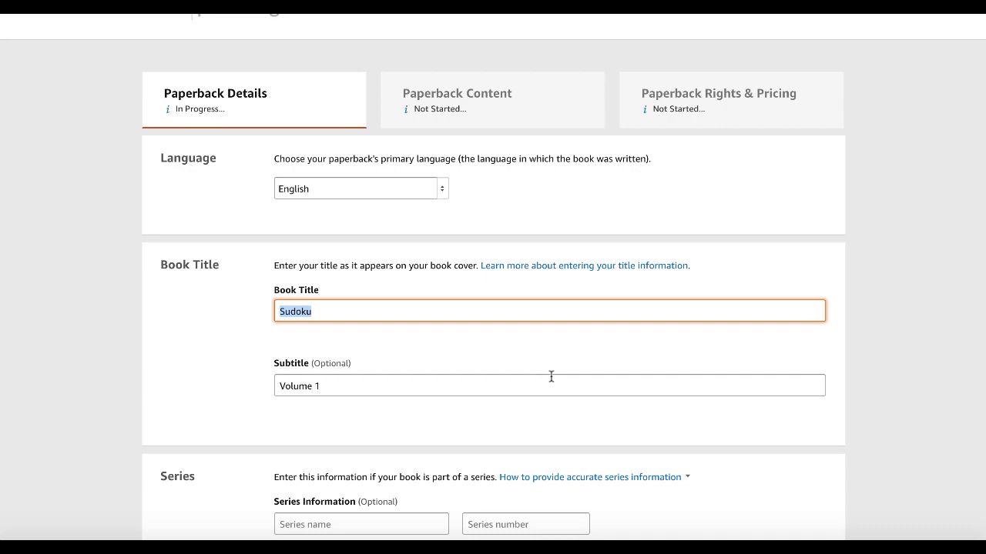
pyautogui.scroll(-5, 551, 376)
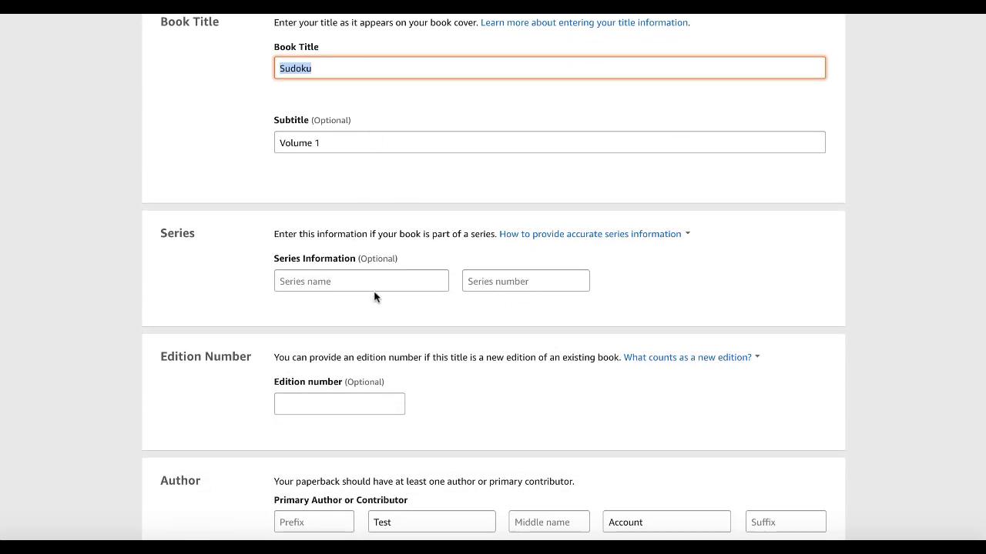
pyautogui.scroll(-4, 374, 295)
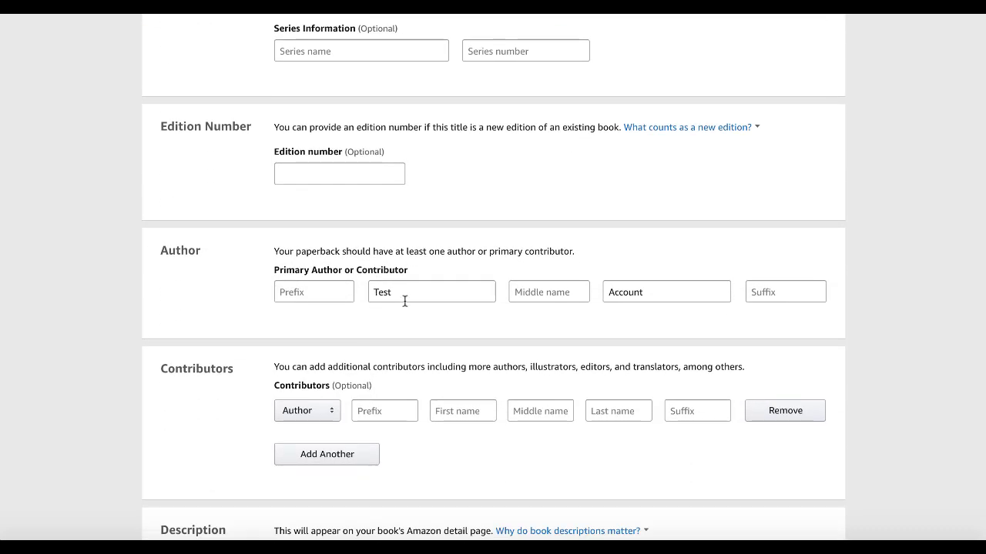
pyautogui.scroll(4, 402, 301)
# Change the subtitle to Volume 2 and return to the top of the page.
pyautogui.click(329, 220)
pyautogui.press('BackSpace')
pyautogui.write('2')
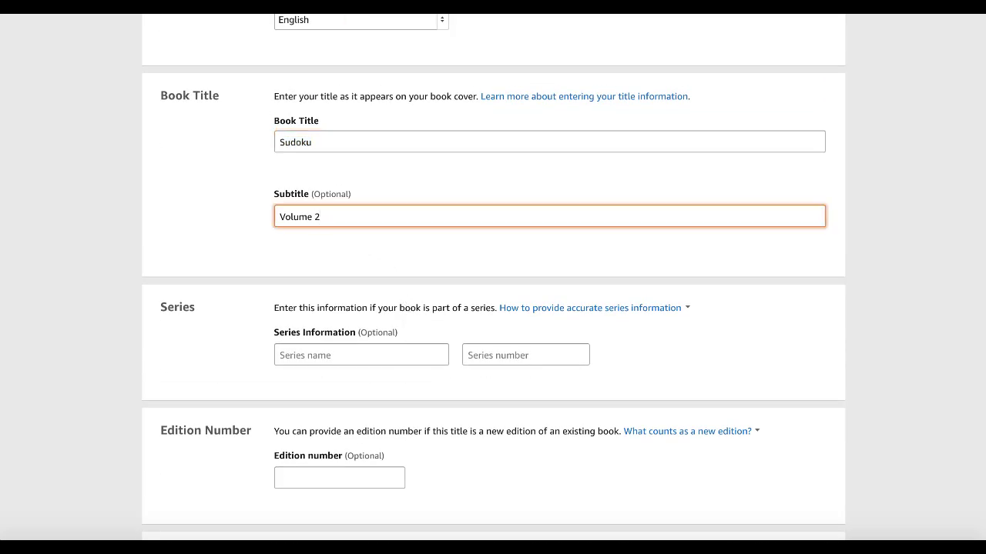
pyautogui.scroll(-4, 396, 214)
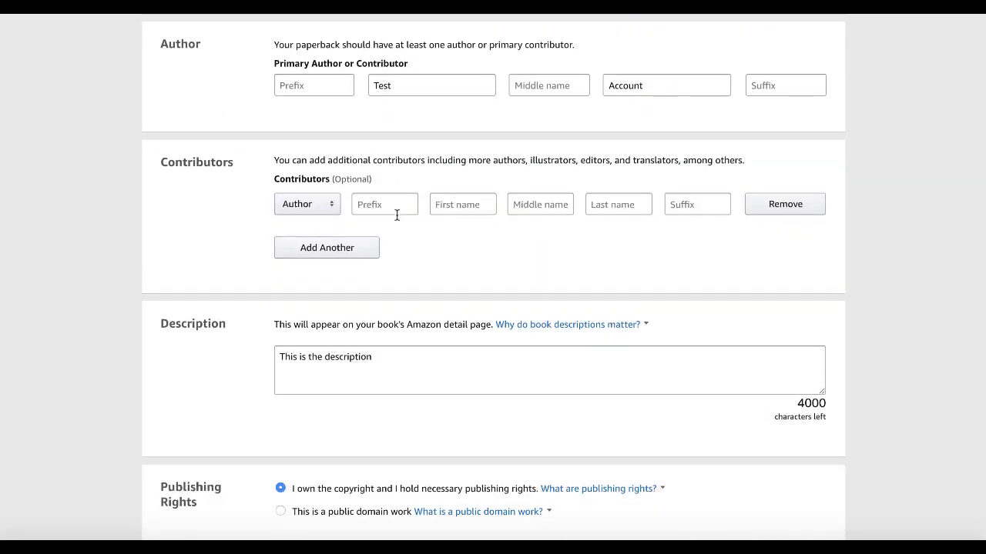
pyautogui.scroll(-2, 397, 215)
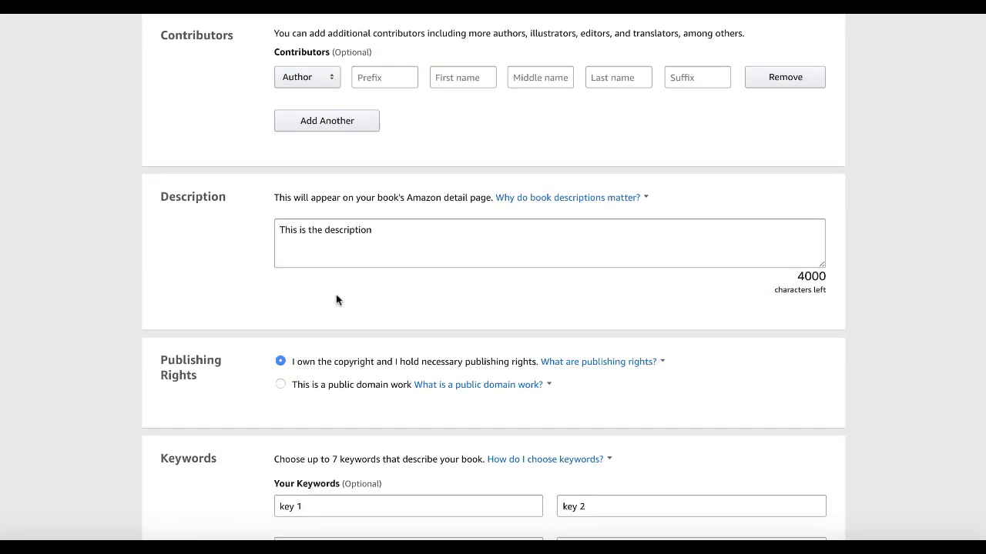
pyautogui.scroll(-2, 380, 368)
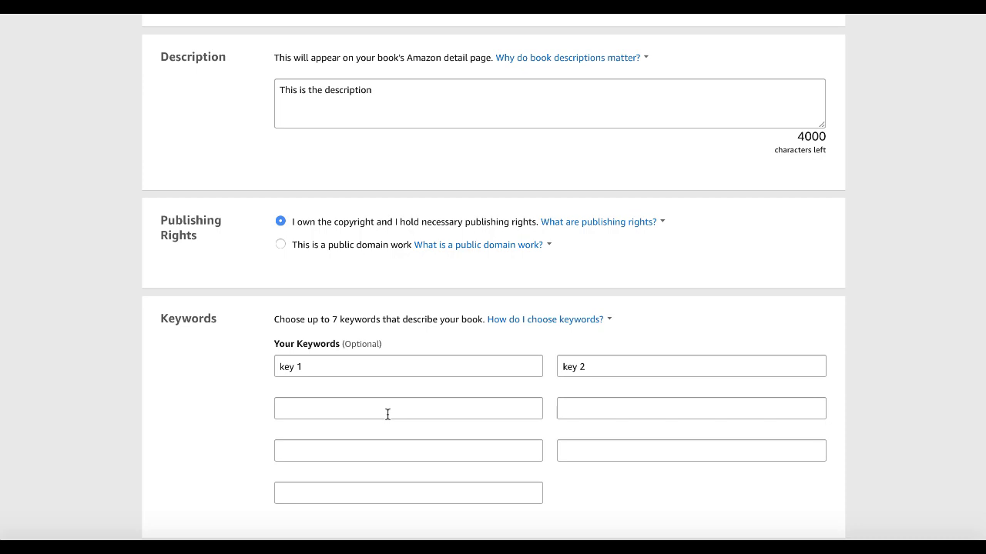
pyautogui.scroll(-1, 427, 406)
pyautogui.scroll(3, 427, 407)
pyautogui.scroll(5, 427, 407)
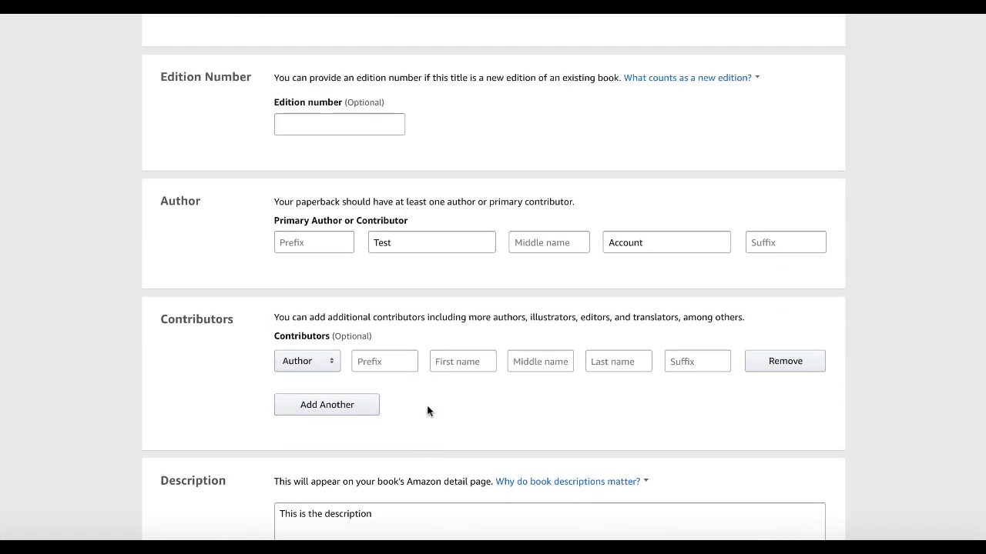
pyautogui.scroll(8, 428, 410)
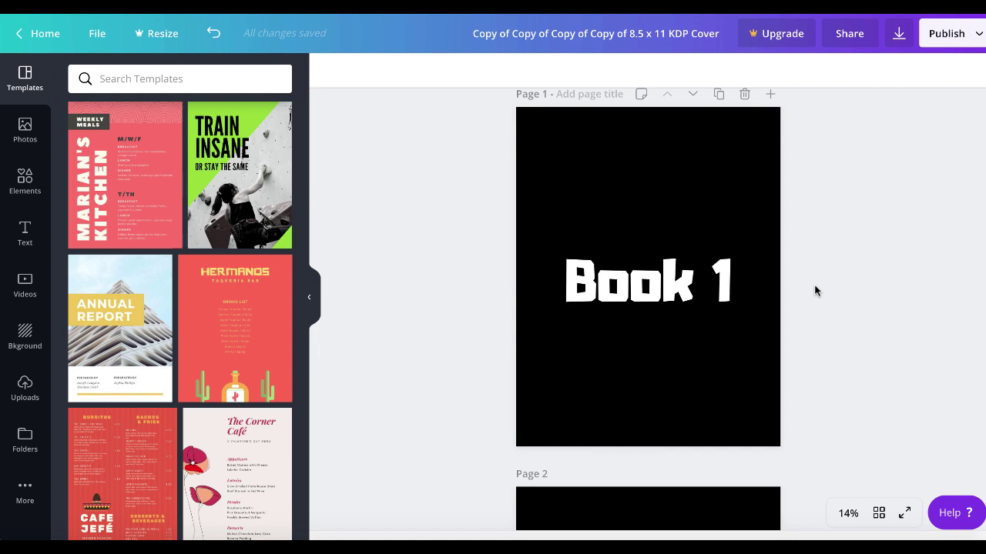
pyautogui.scroll(1, 816, 290)
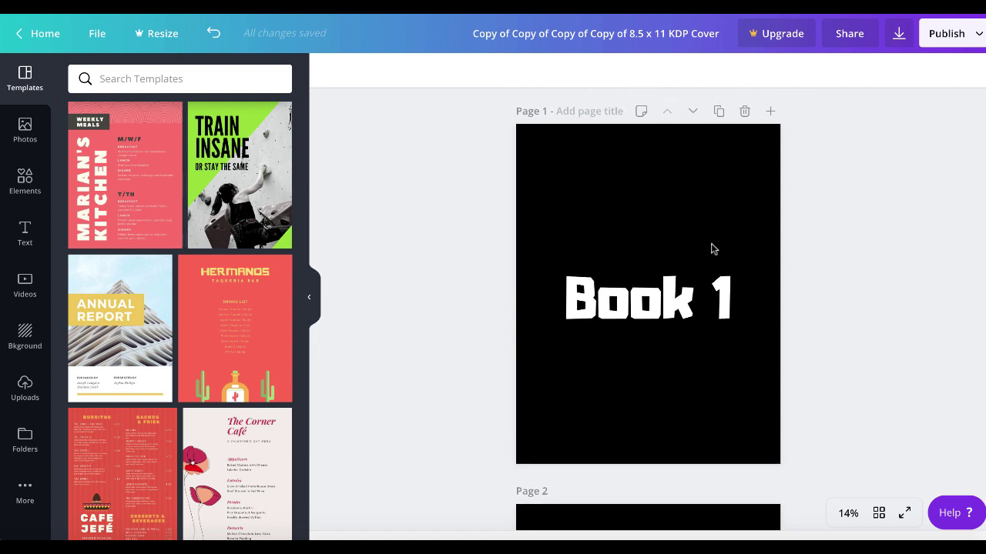
pyautogui.scroll(-5, 710, 249)
pyautogui.scroll(-12, 711, 249)
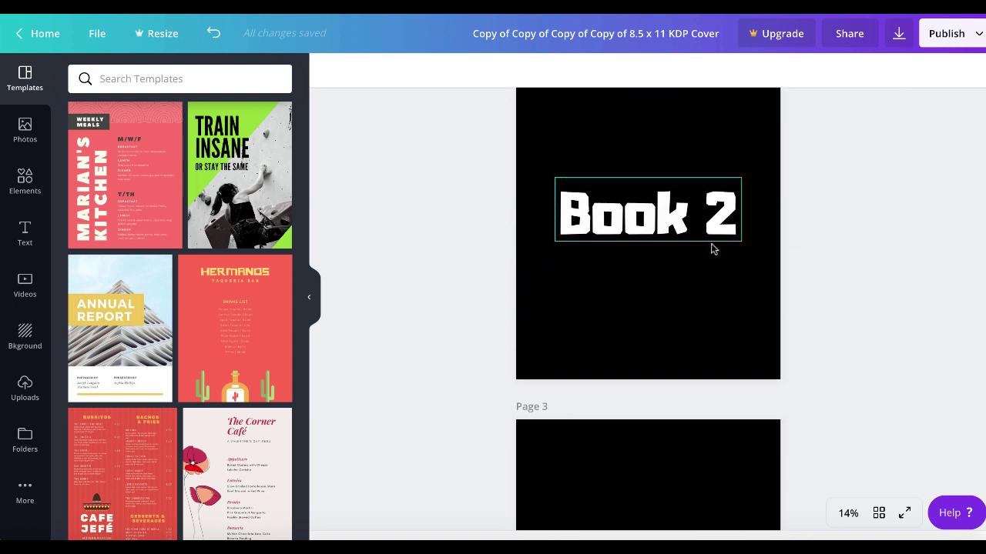
pyautogui.scroll(12, 711, 249)
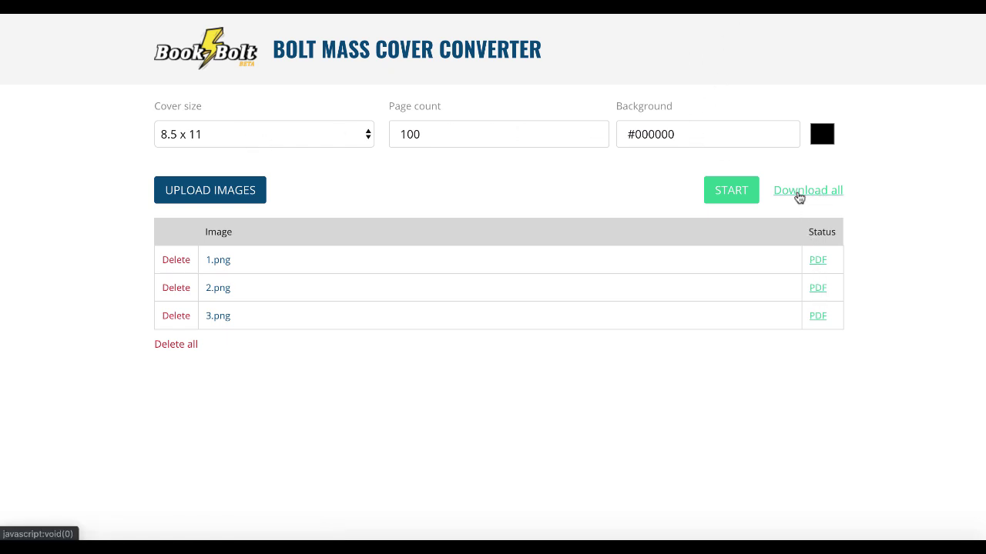
# Bundle all three converted covers into one zip and dismiss the ready notice.
pyautogui.click(800, 196)
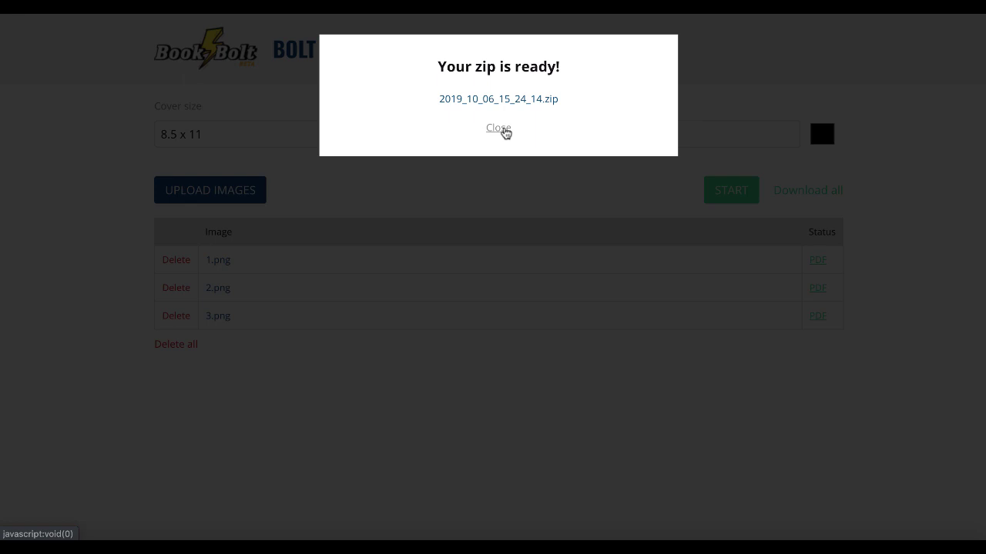
pyautogui.click(498, 128)
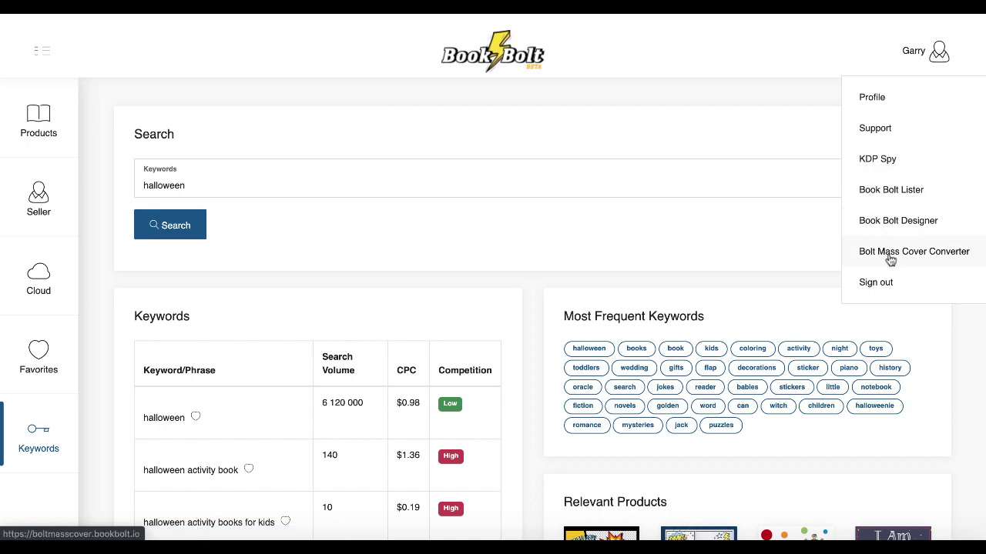
# Launch Book Bolt Designer from the account menu.
pyautogui.click(894, 221)
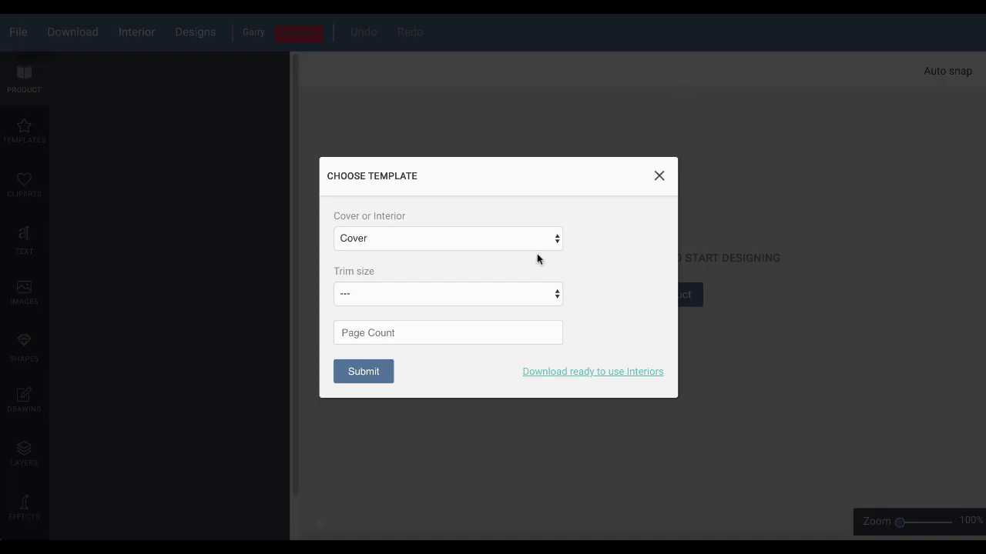
# Generate a Cover template with 8.5 x 11 in trim size and a 100-page count.
pyautogui.click(434, 240)
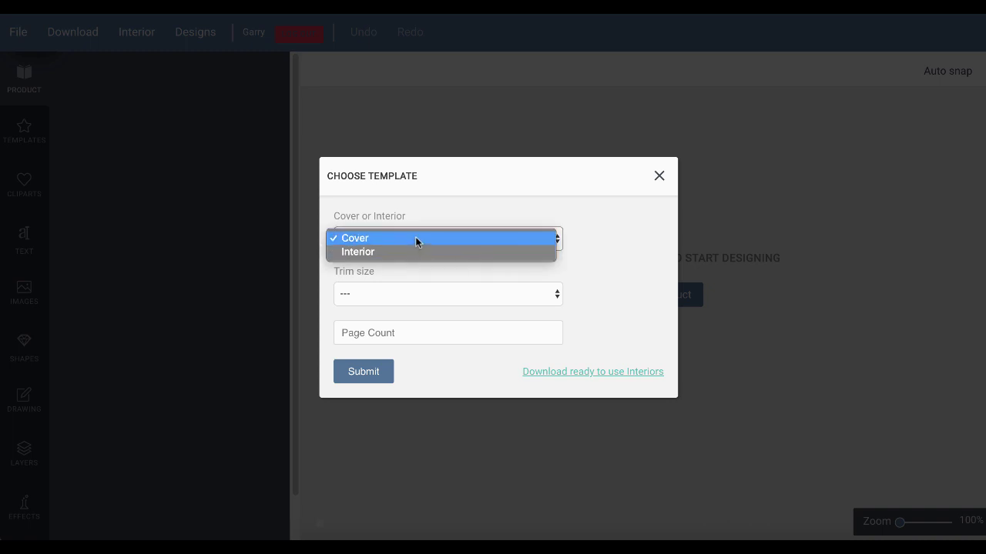
pyautogui.click(416, 240)
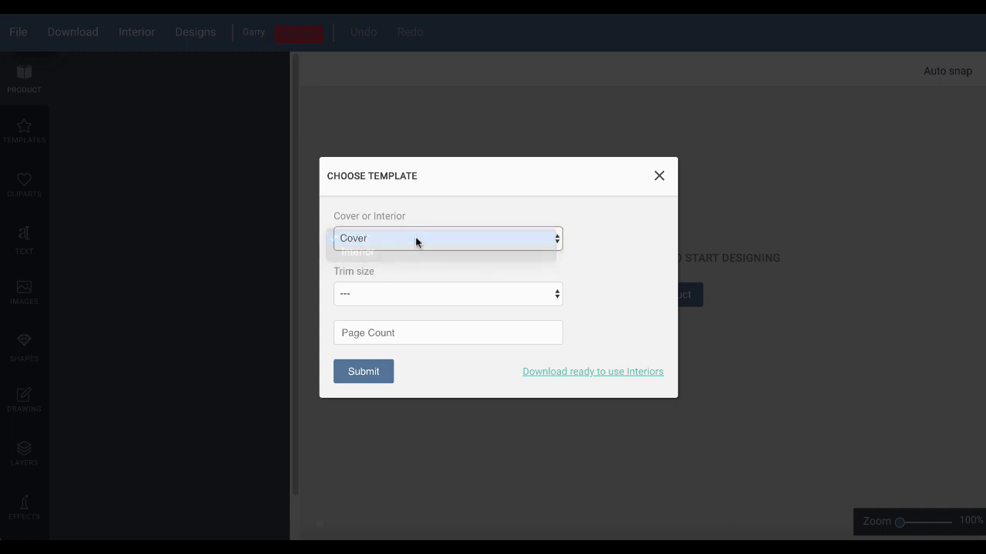
pyautogui.click(419, 293)
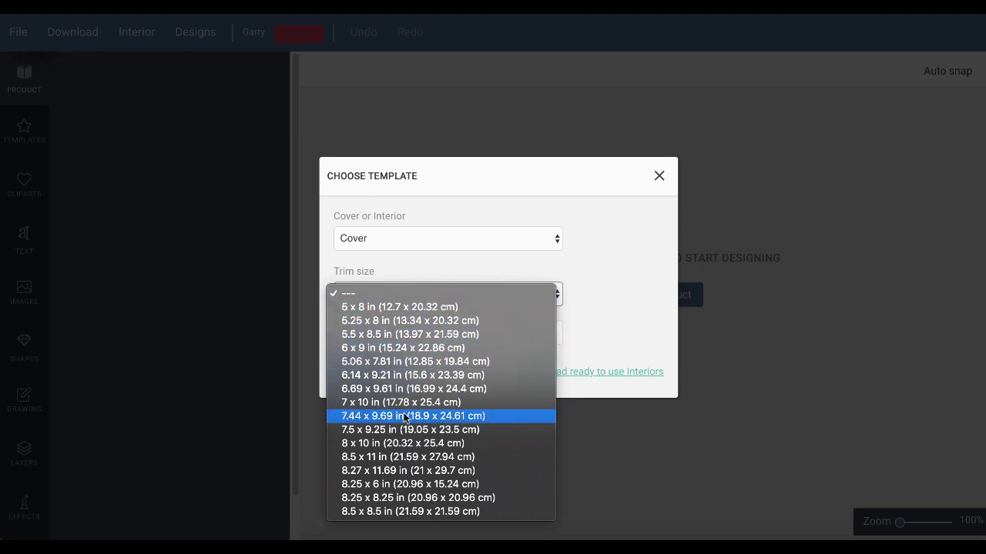
pyautogui.click(395, 456)
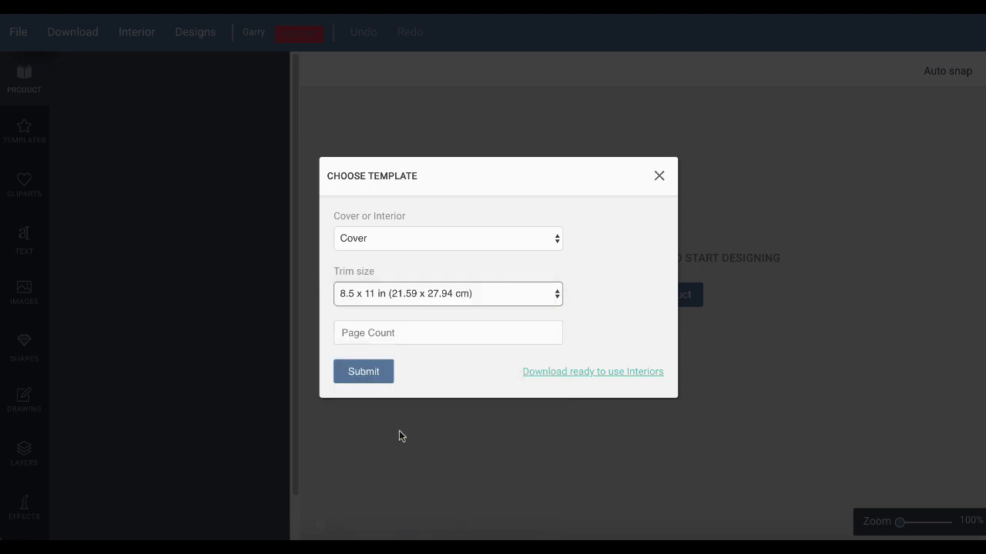
pyautogui.click(395, 331)
pyautogui.write('100')
pyautogui.click(363, 375)
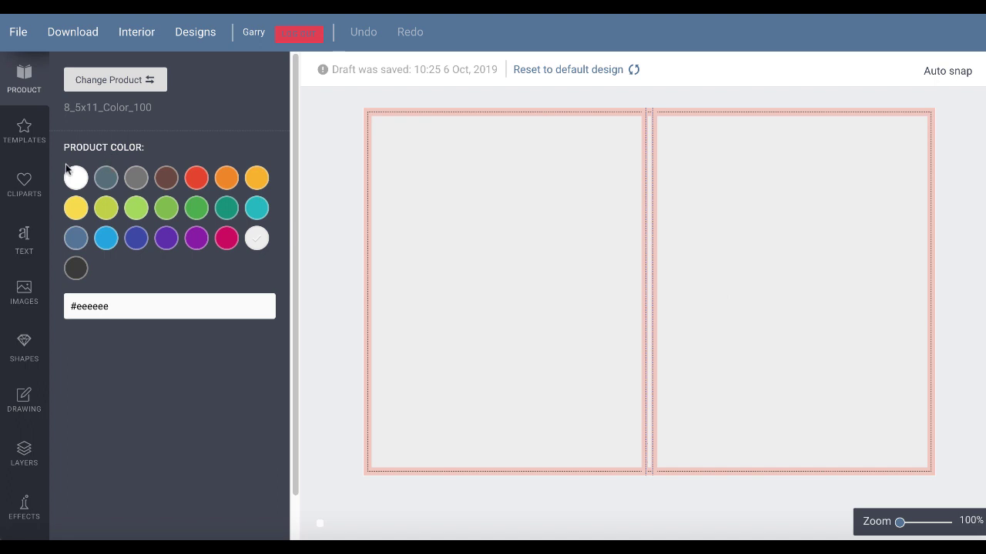
# Browse the Templates and Cliparts panels, then bring up the text styles.
pyautogui.click(31, 136)
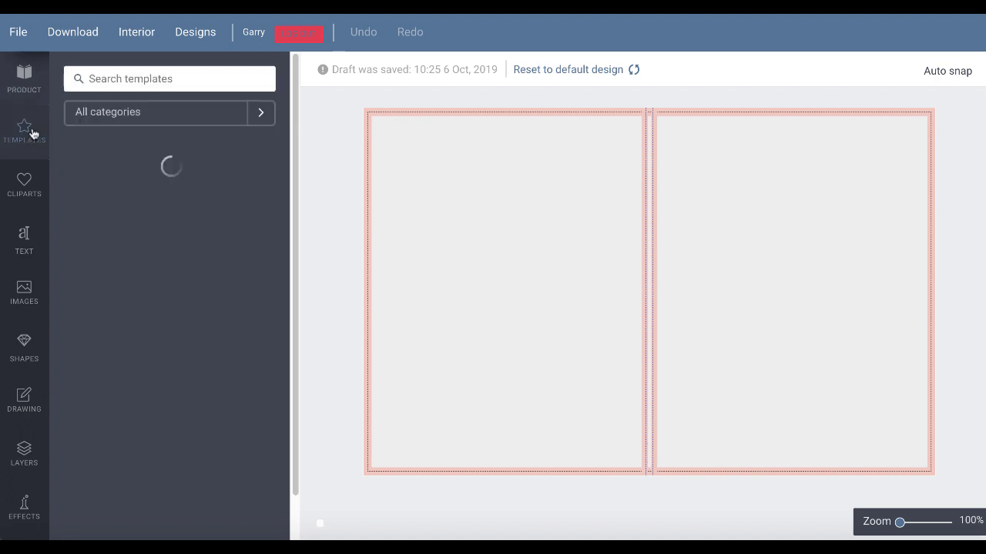
pyautogui.click(29, 183)
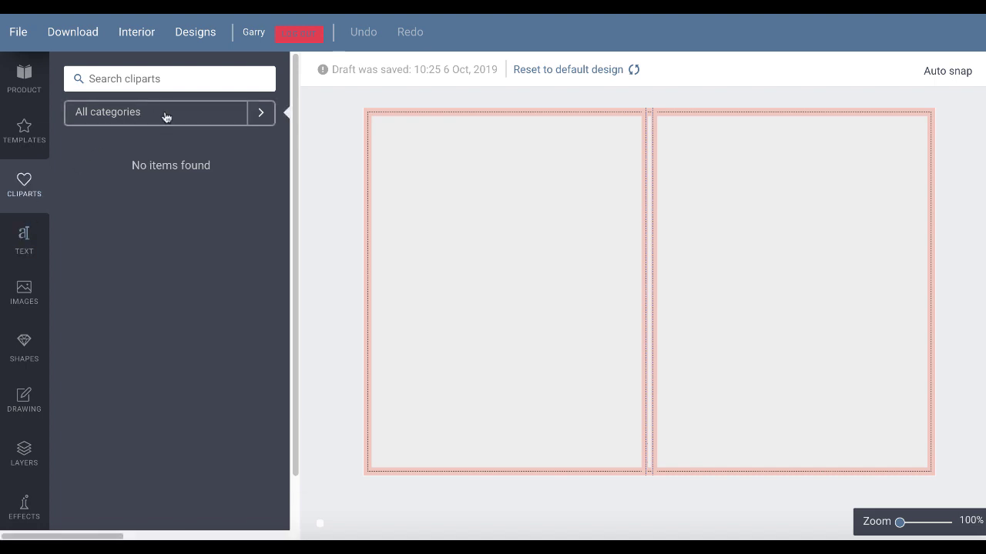
pyautogui.click(27, 239)
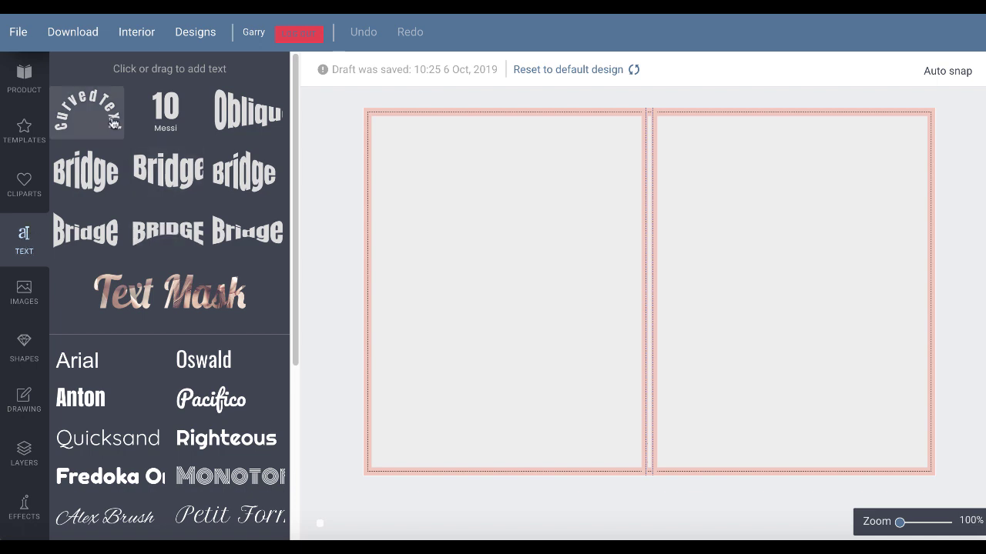
# Add a Curved Text element, move it onto the front panel and enlarge it.
pyautogui.click(113, 123)
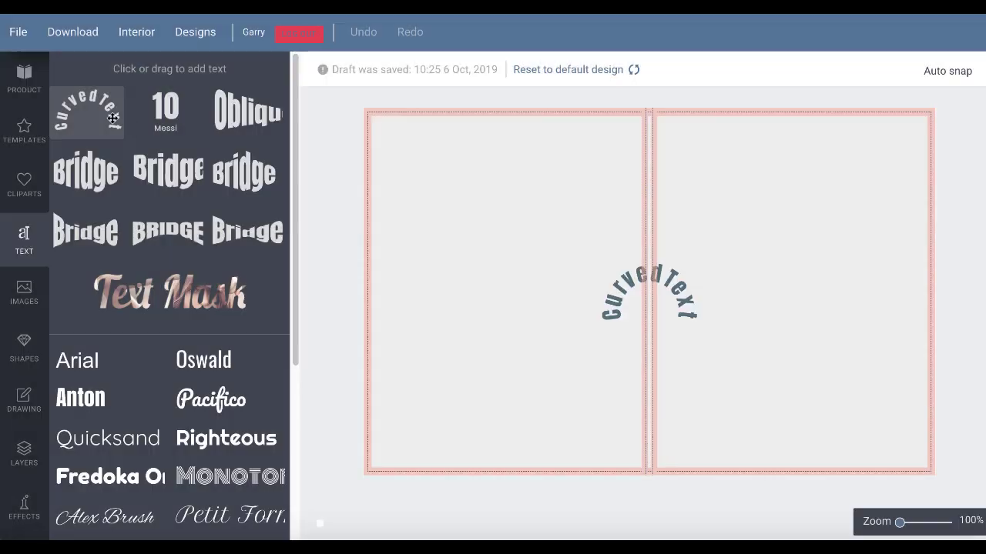
pyautogui.moveTo(643, 269); pyautogui.dragTo(796, 167)
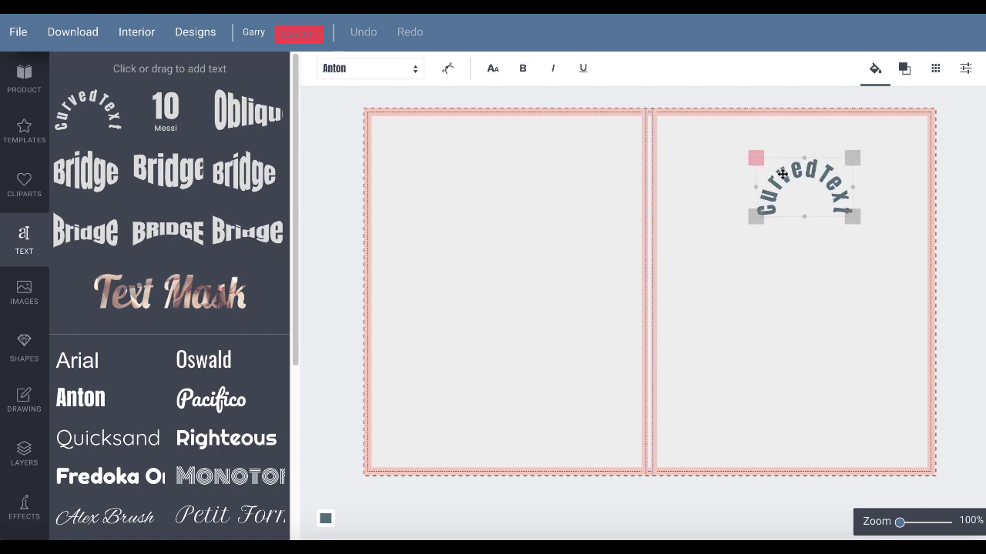
pyautogui.moveTo(848, 216); pyautogui.dragTo(880, 267)
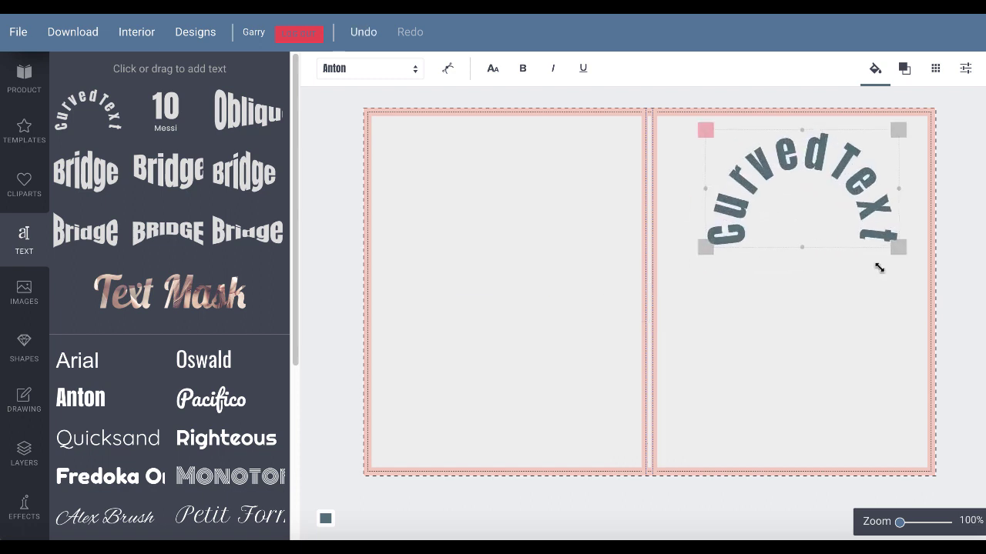
pyautogui.moveTo(826, 168)
pyautogui.mouseDown()
pyautogui.moveTo(814, 167)
pyautogui.moveTo(812, 199)
pyautogui.moveTo(798, 204)
pyautogui.moveTo(736, 197)
pyautogui.moveTo(821, 201)
pyautogui.moveTo(820, 181)
pyautogui.mouseUp()
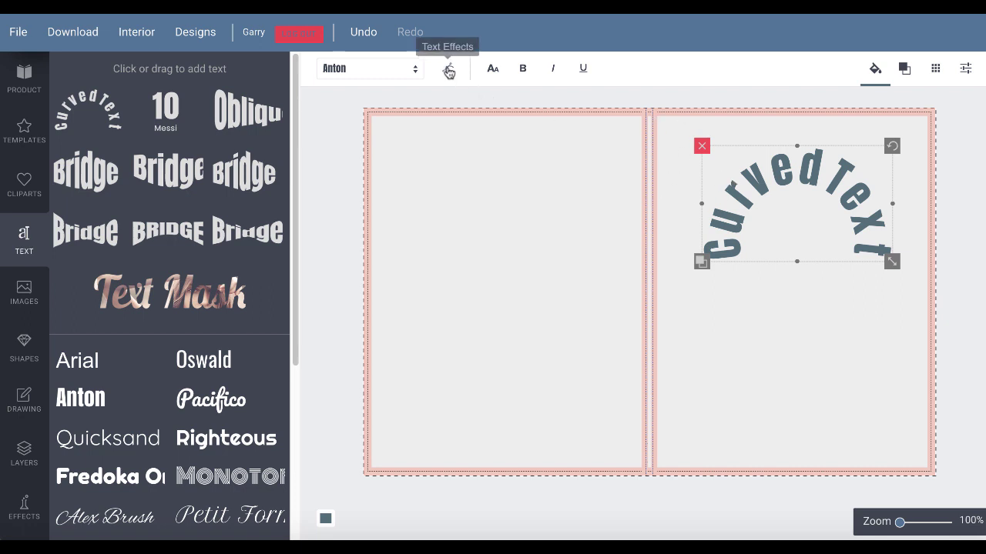
# Replace the curved heading's CurvedText wording with 'New Book' in Text Effects.
pyautogui.click(449, 71)
pyautogui.click(178, 143)
pyautogui.doubleClick(179, 144)
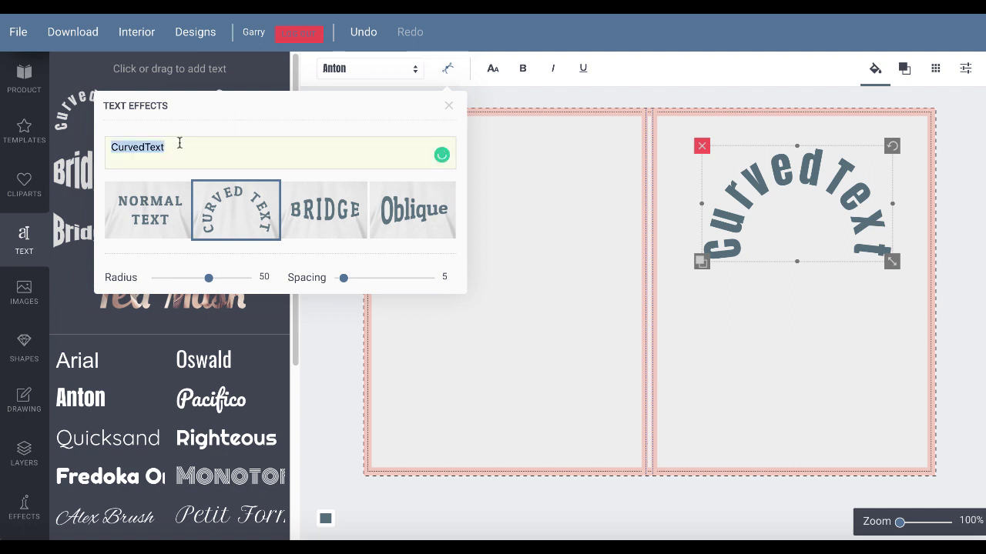
pyautogui.write('M')
pyautogui.press('BackSpace')
pyautogui.write('New Book')
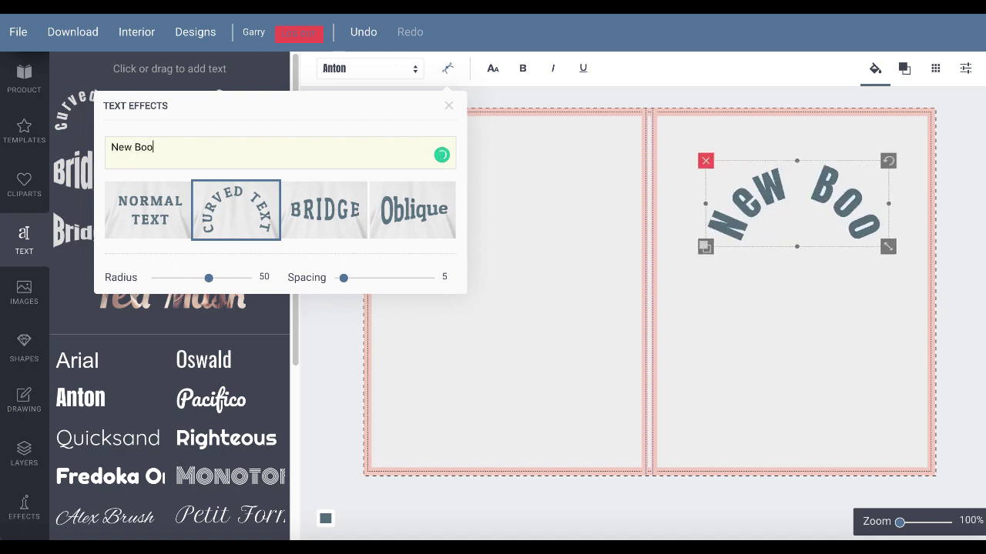
pyautogui.click(554, 249)
# Fill the New Book heading with dark purple (#662e9b) and nudge it slightly down.
pyautogui.click(763, 189)
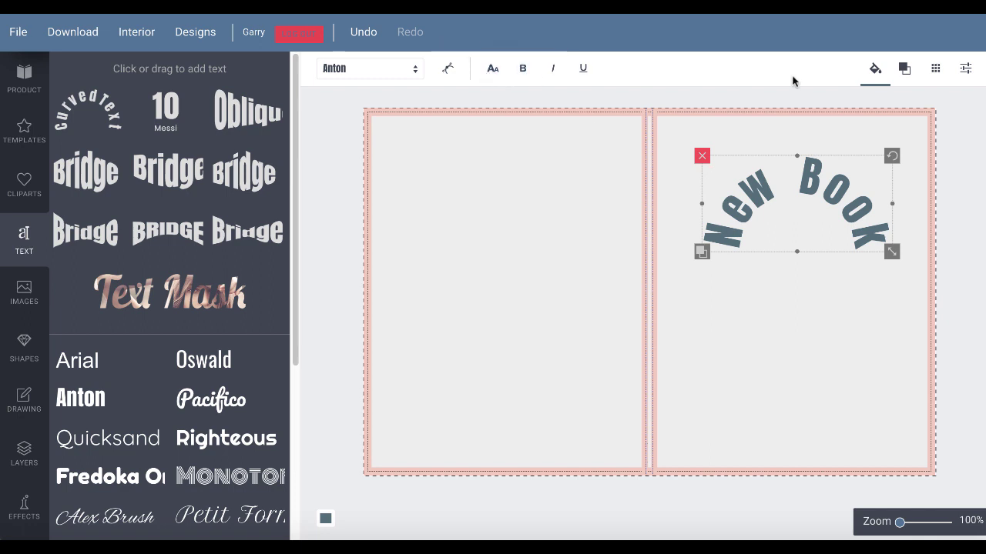
pyautogui.click(875, 74)
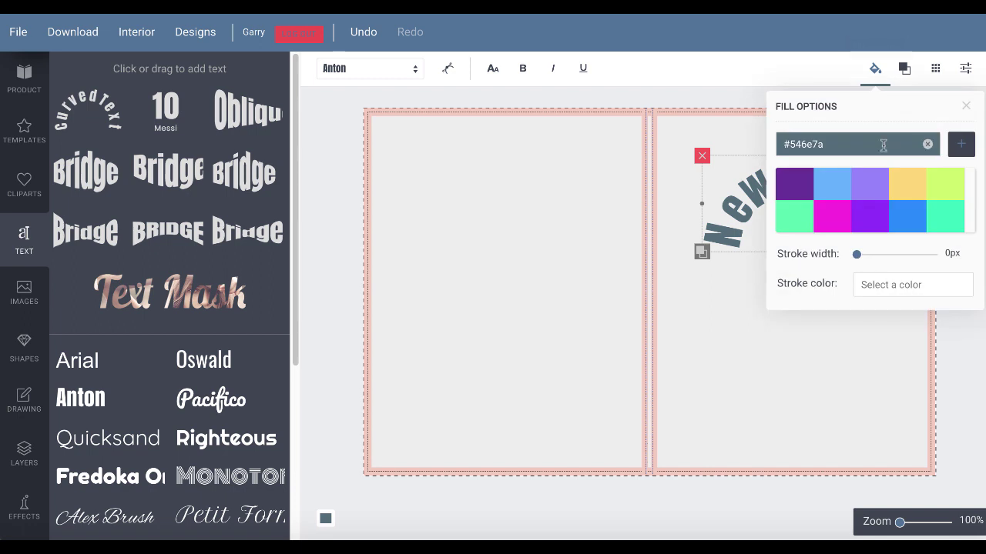
pyautogui.click(797, 187)
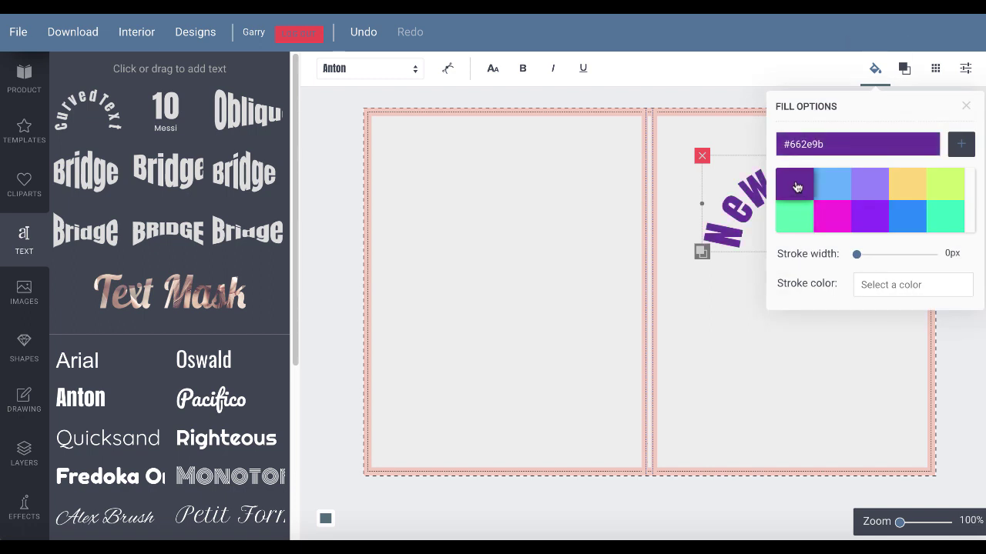
pyautogui.click(767, 341)
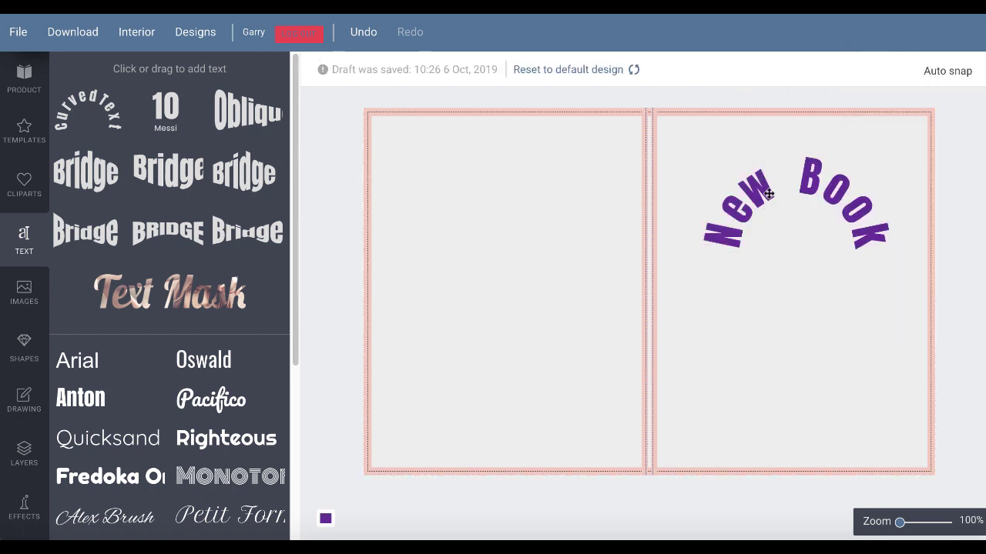
pyautogui.moveTo(769, 195)
pyautogui.mouseDown()
pyautogui.moveTo(766, 223)
pyautogui.moveTo(765, 211)
pyautogui.mouseUp()
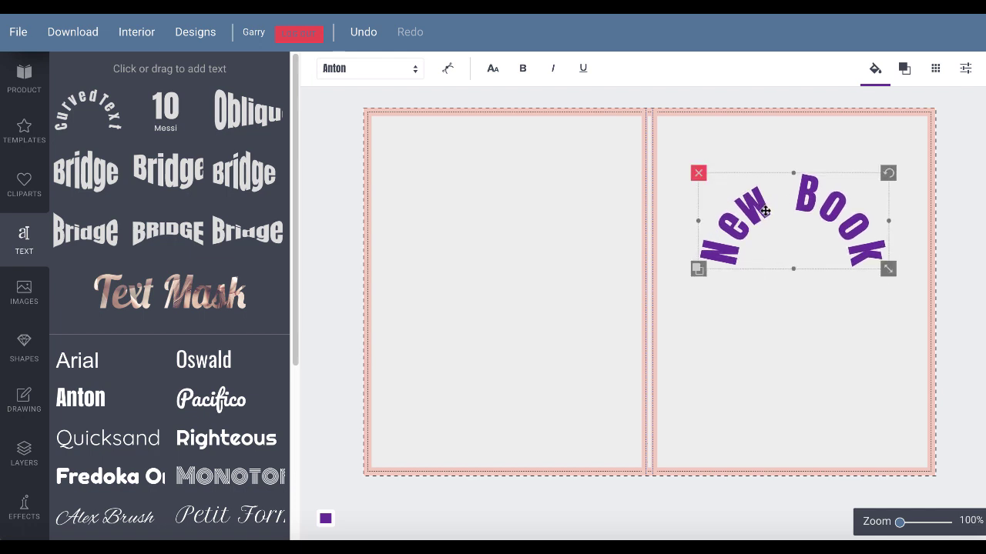
pyautogui.click(31, 291)
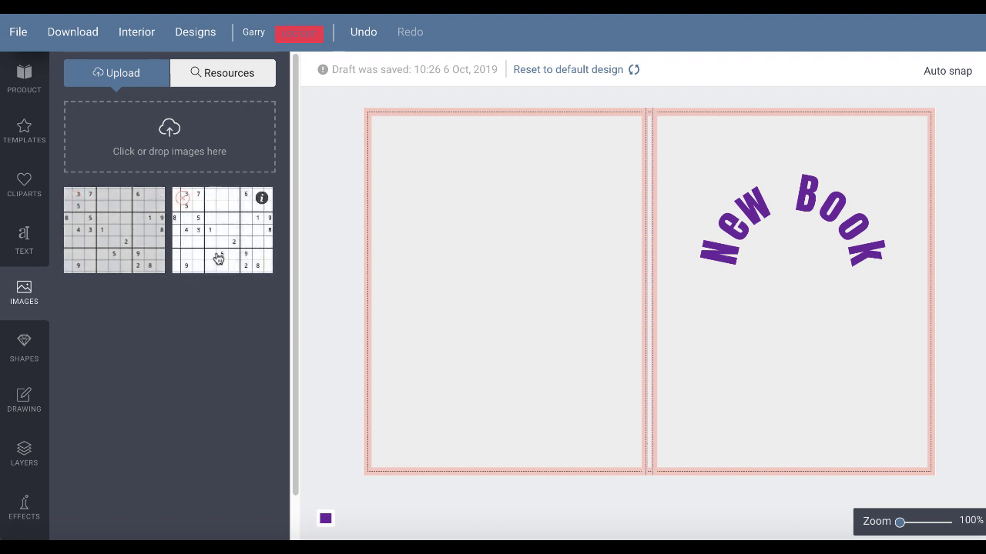
# Add the Sudoku grid image, shrink it and place it just beneath the New Book heading.
pyautogui.click(133, 248)
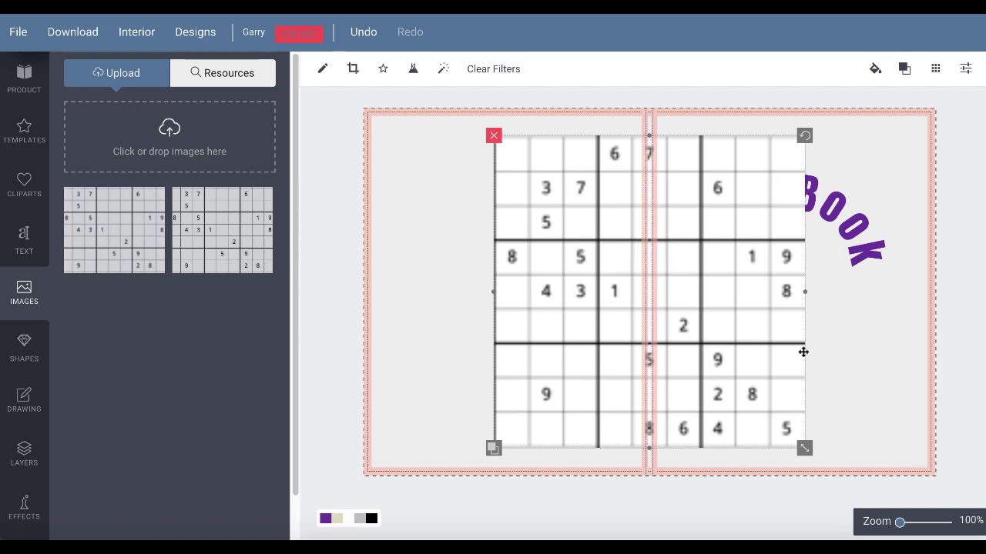
pyautogui.moveTo(802, 443); pyautogui.dragTo(691, 336)
pyautogui.moveTo(676, 292); pyautogui.dragTo(817, 292)
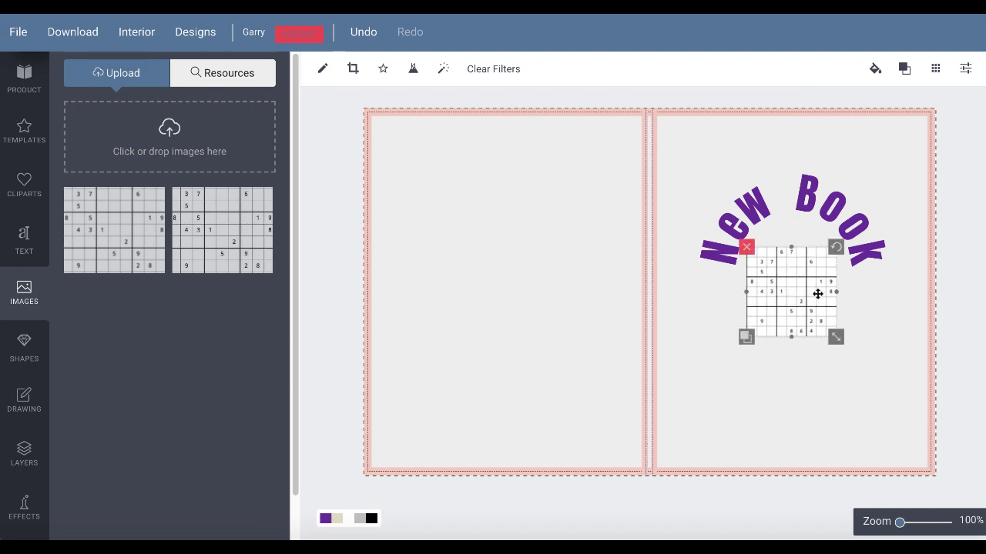
pyautogui.click(706, 300)
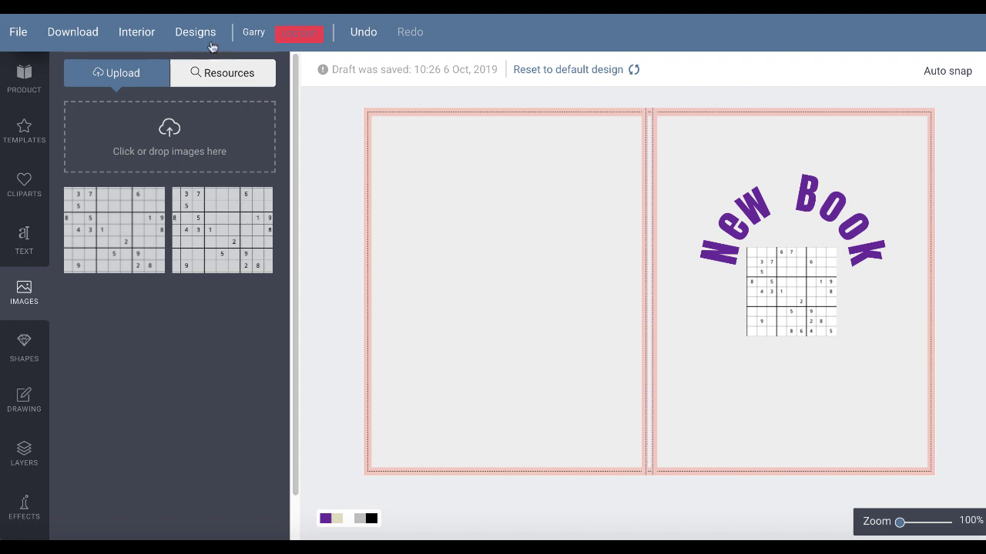
# Prepare the cover design for download, dismiss the ready message, then view the Shapes panel.
pyautogui.click(73, 33)
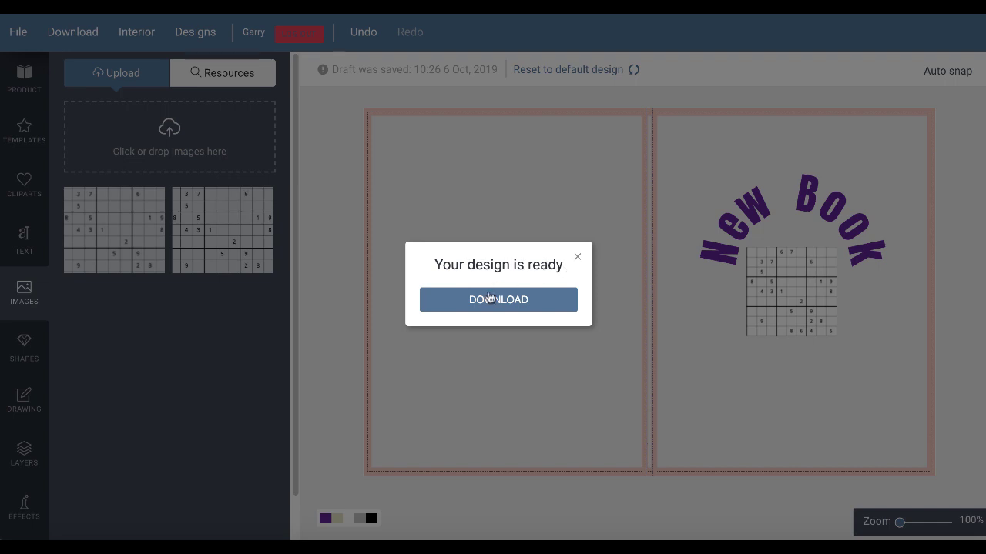
pyautogui.click(576, 257)
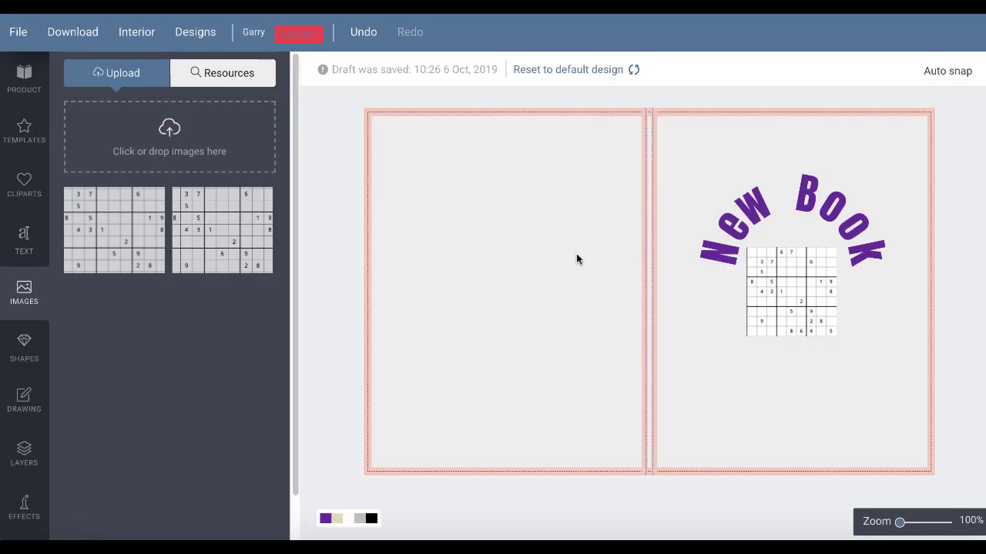
pyautogui.click(31, 350)
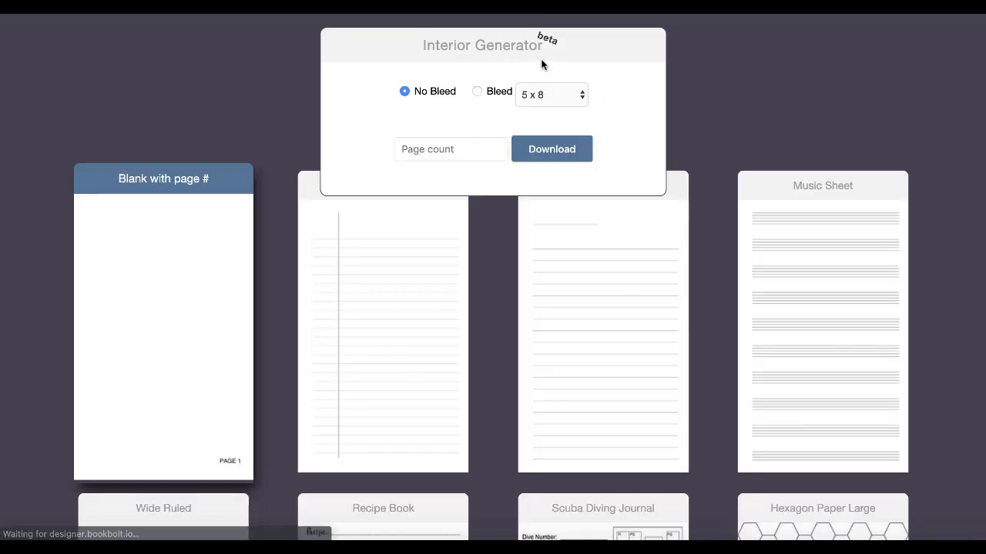
# Generate a 1-page, 5 x 8 no-bleed Running Jogging Log interior and download it as a PDF.
pyautogui.click(438, 148)
pyautogui.write('1')
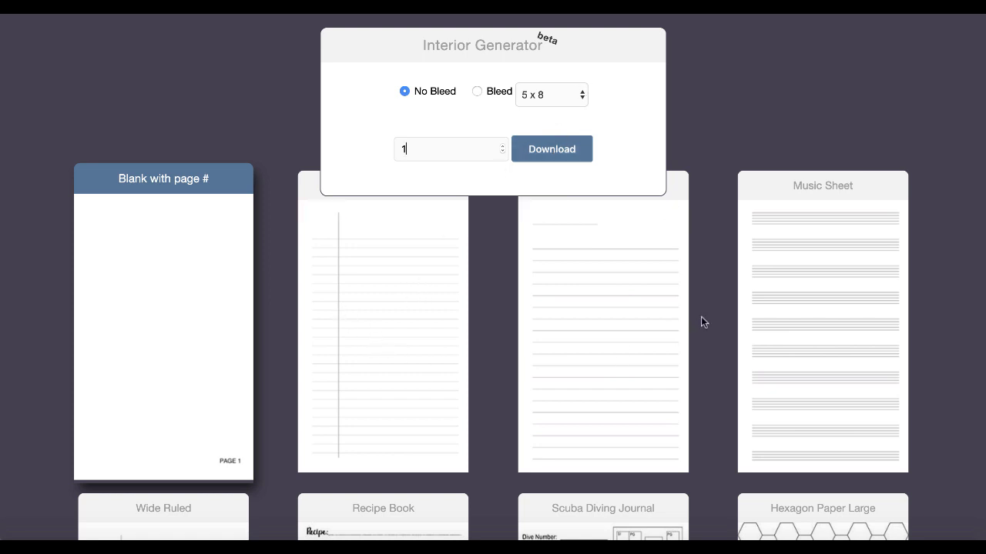
pyautogui.scroll(-4, 715, 269)
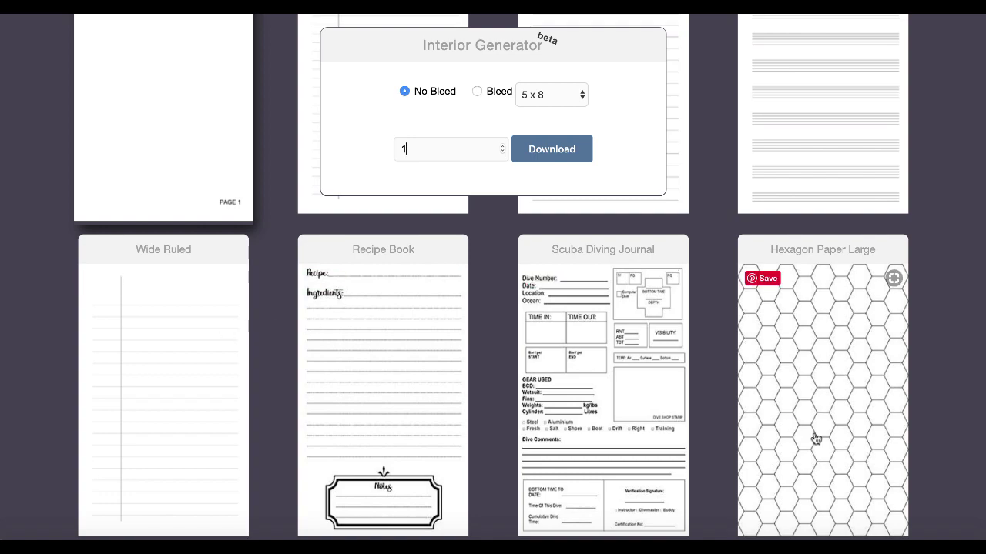
pyautogui.scroll(-3, 814, 436)
pyautogui.scroll(-5, 817, 439)
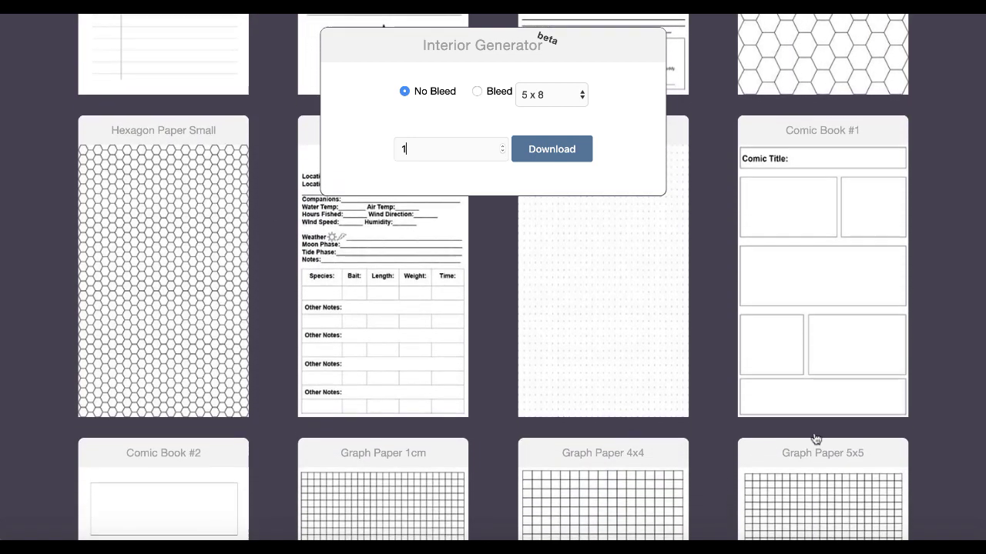
pyautogui.scroll(2, 816, 439)
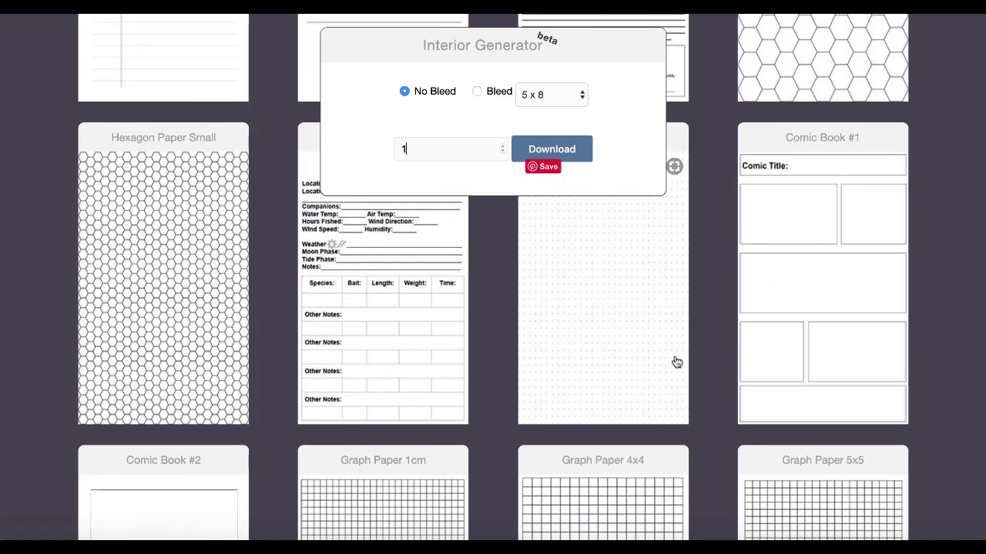
pyautogui.scroll(-5, 676, 362)
pyautogui.scroll(-3, 676, 363)
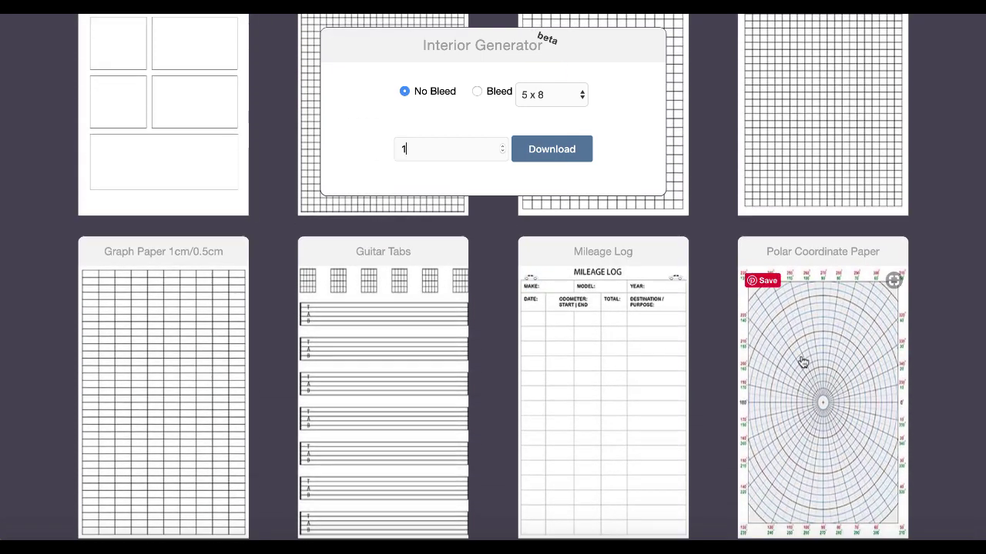
pyautogui.scroll(-10, 497, 378)
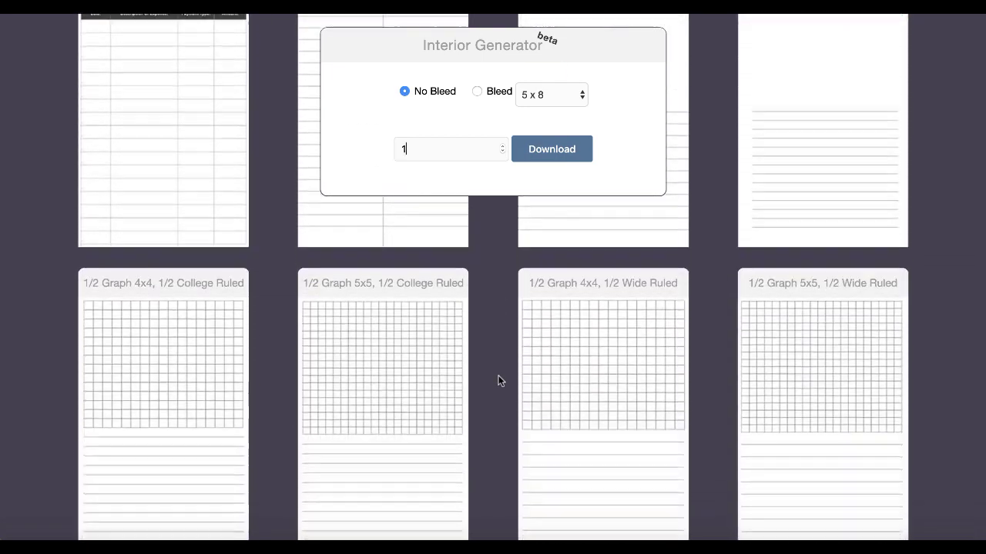
pyautogui.scroll(-3, 497, 380)
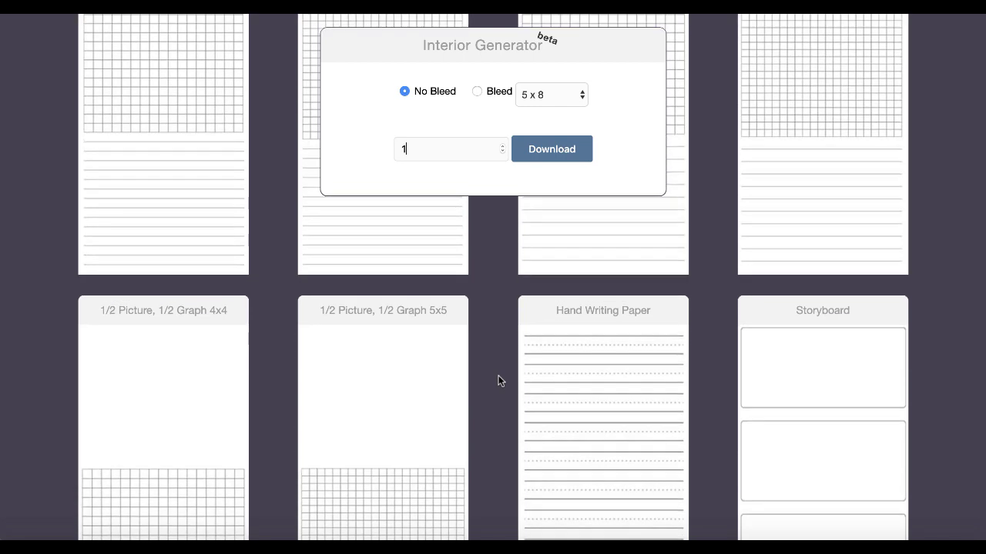
pyautogui.scroll(-5, 397, 394)
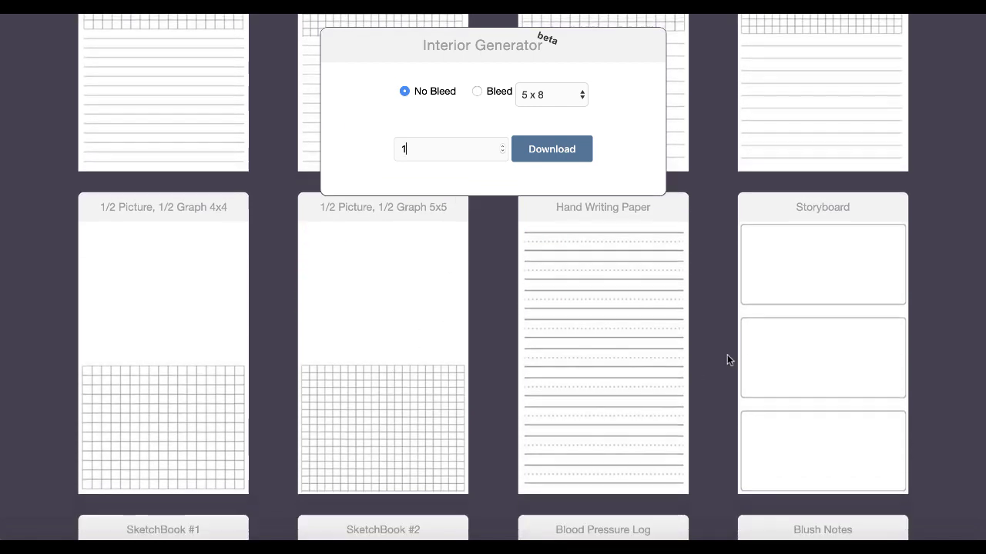
pyautogui.scroll(-2, 799, 359)
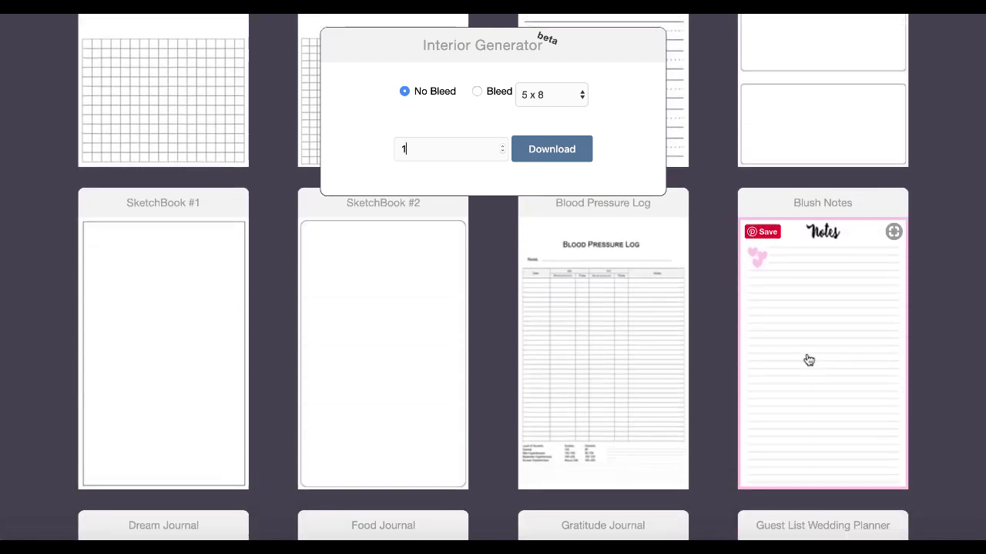
pyautogui.scroll(-5, 809, 361)
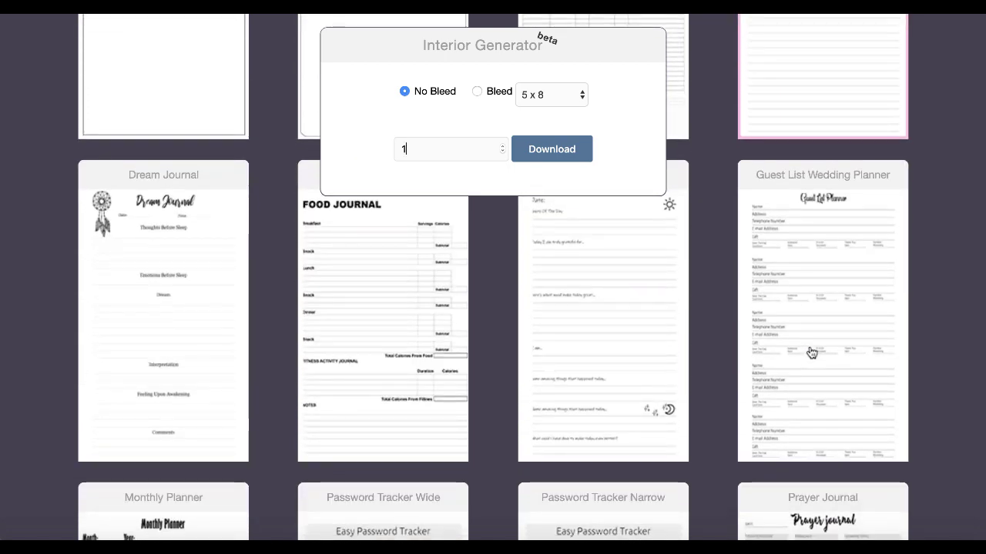
pyautogui.scroll(-8, 165, 354)
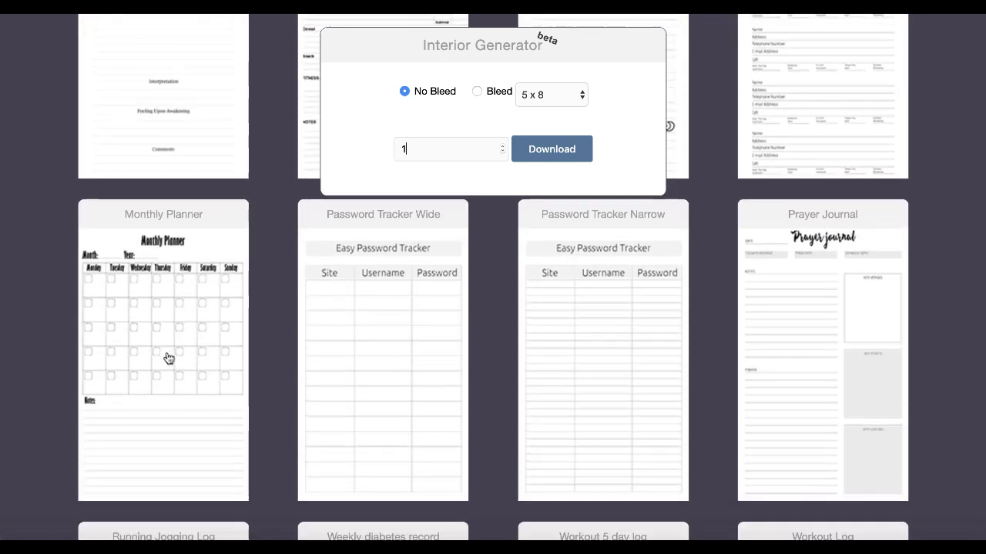
pyautogui.scroll(-1, 169, 358)
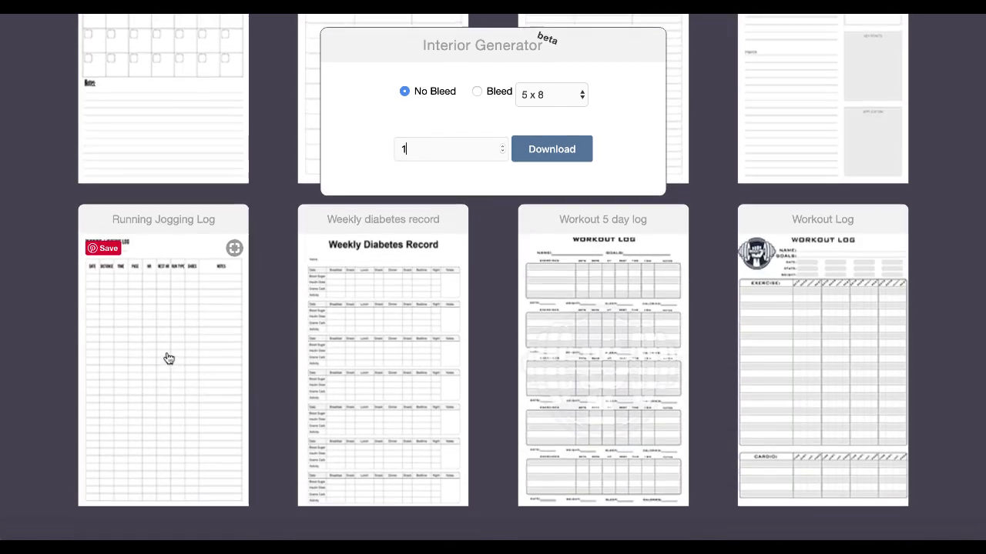
pyautogui.click(168, 359)
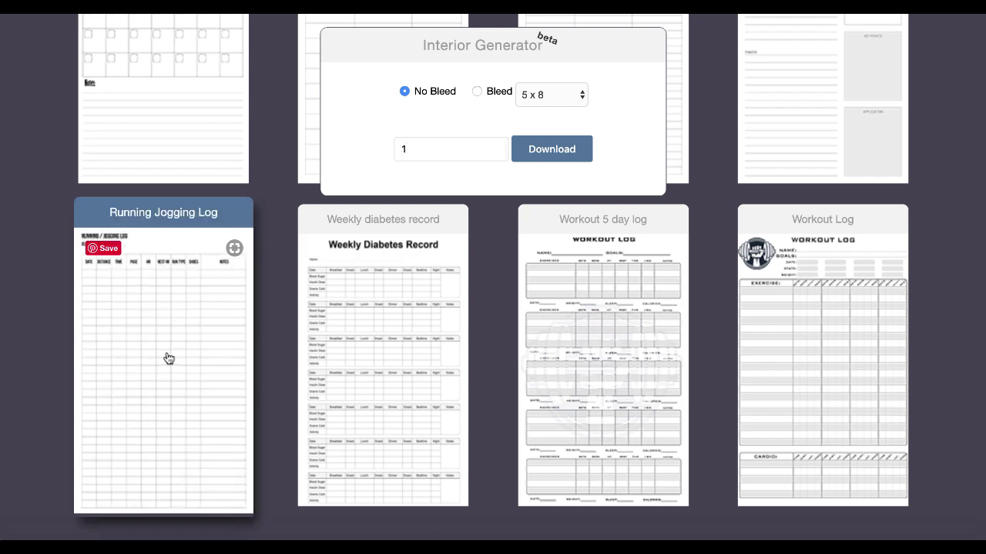
pyautogui.click(543, 152)
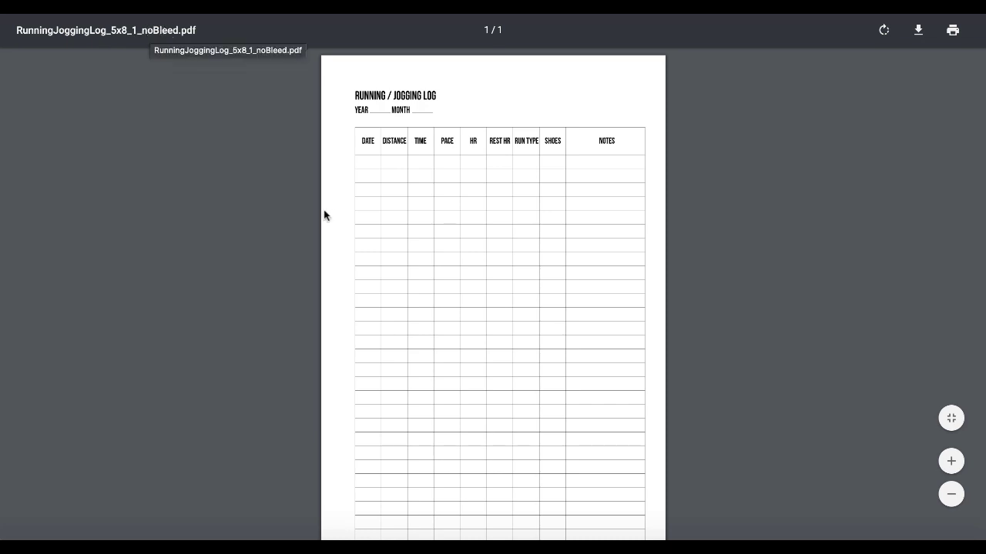
pyautogui.scroll(-2, 486, 253)
pyautogui.scroll(2, 486, 253)
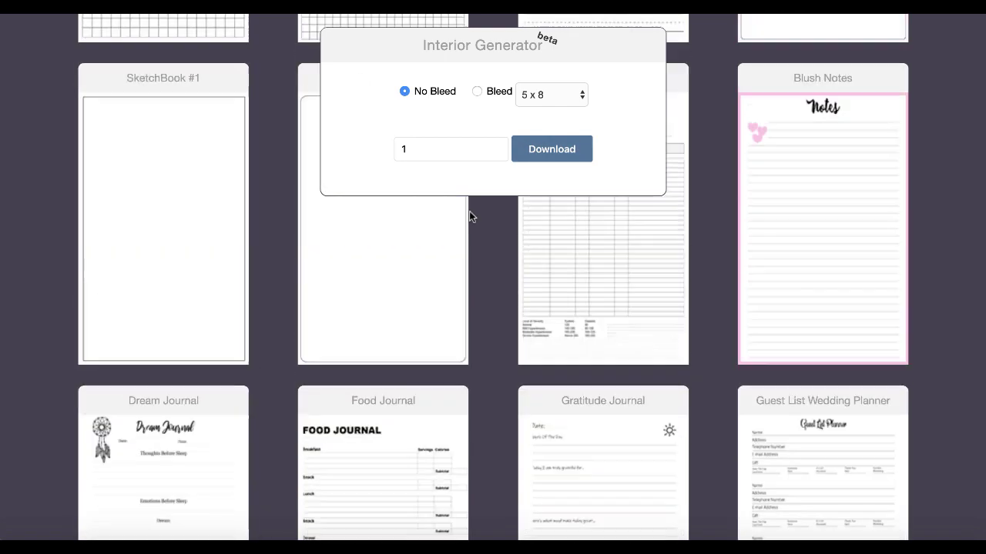
# Scroll through the pricing page's $9.99 Monthly and $89.99 Yearly plans and the FAQ.
pyautogui.scroll(10, 469, 211)
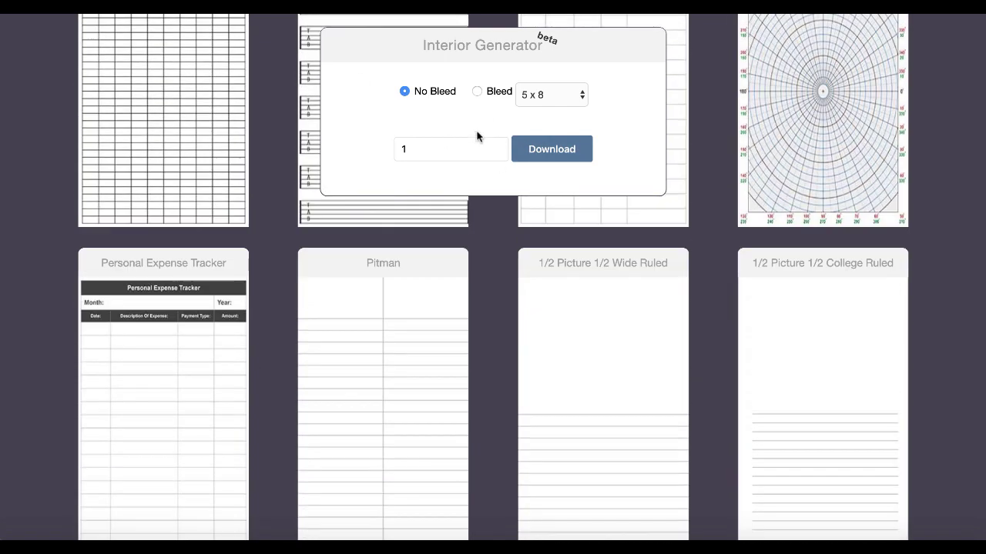
pyautogui.scroll(10, 617, 125)
pyautogui.scroll(-1, 689, 128)
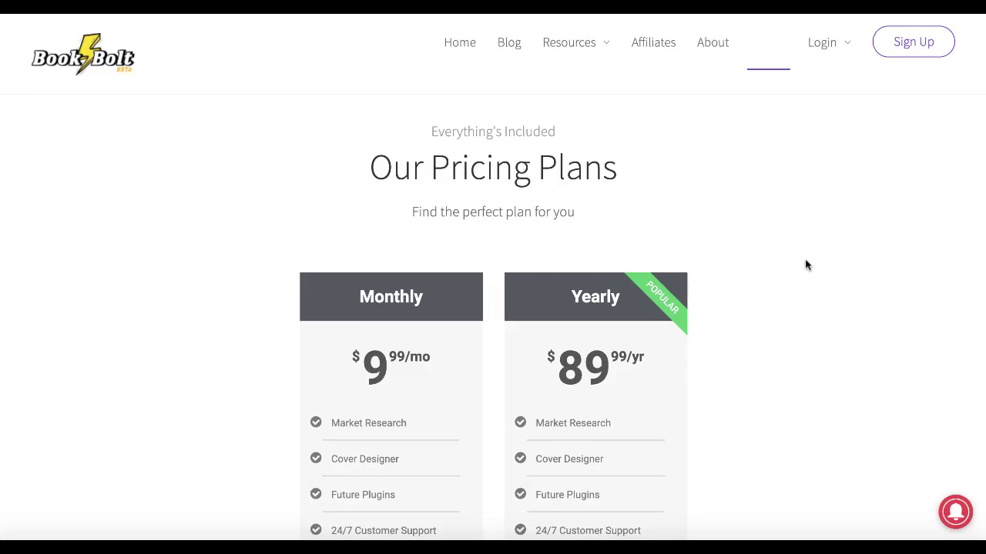
pyautogui.scroll(-3, 805, 264)
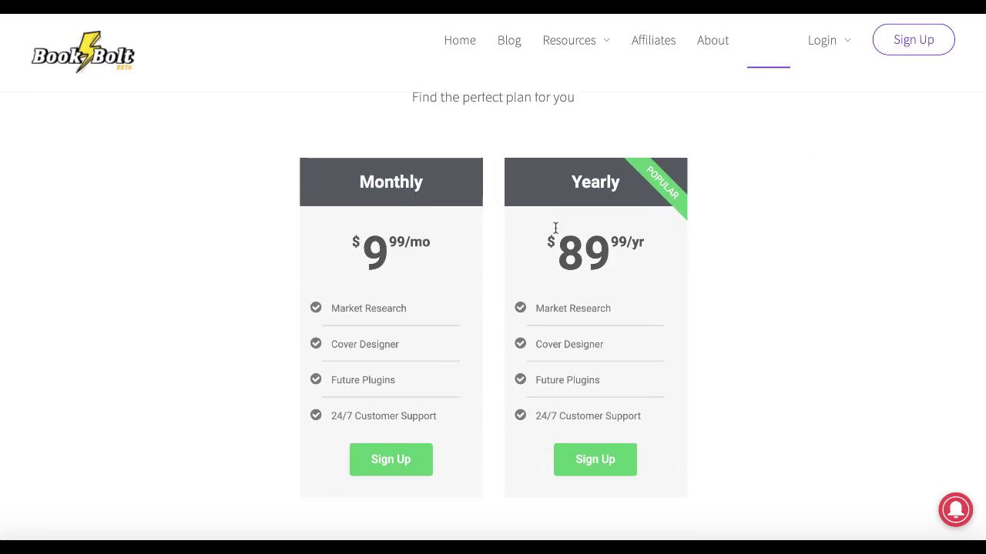
pyautogui.scroll(-5, 682, 310)
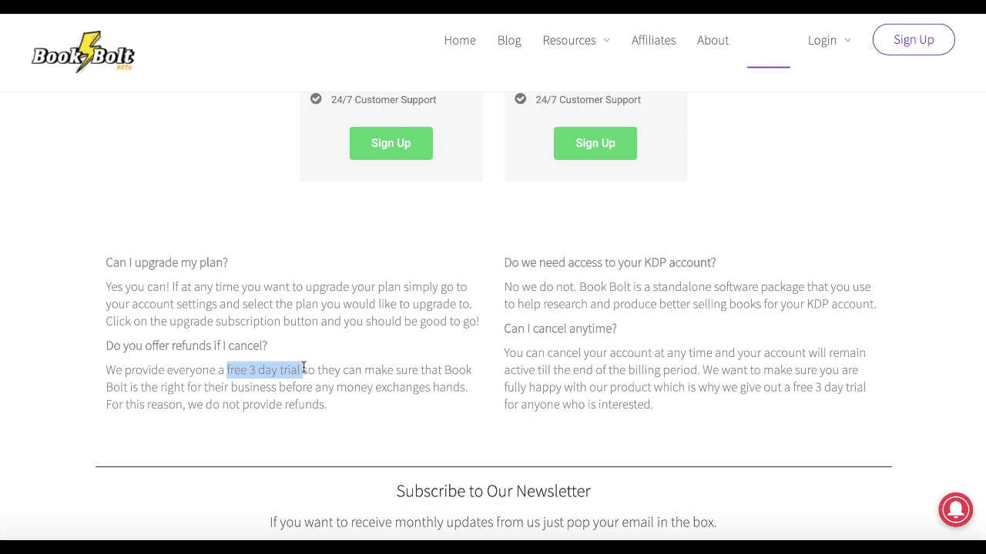
pyautogui.scroll(2, 304, 368)
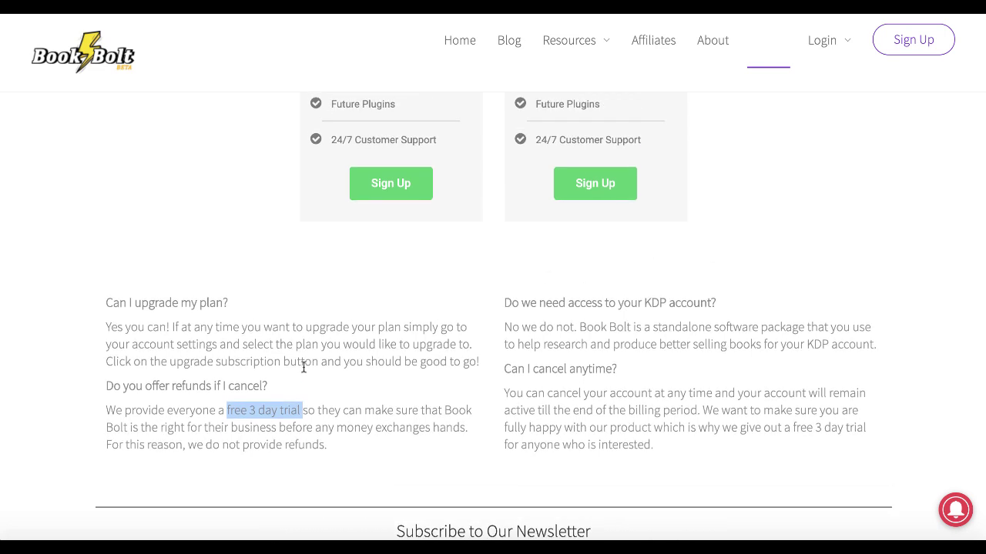
pyautogui.scroll(3, 303, 371)
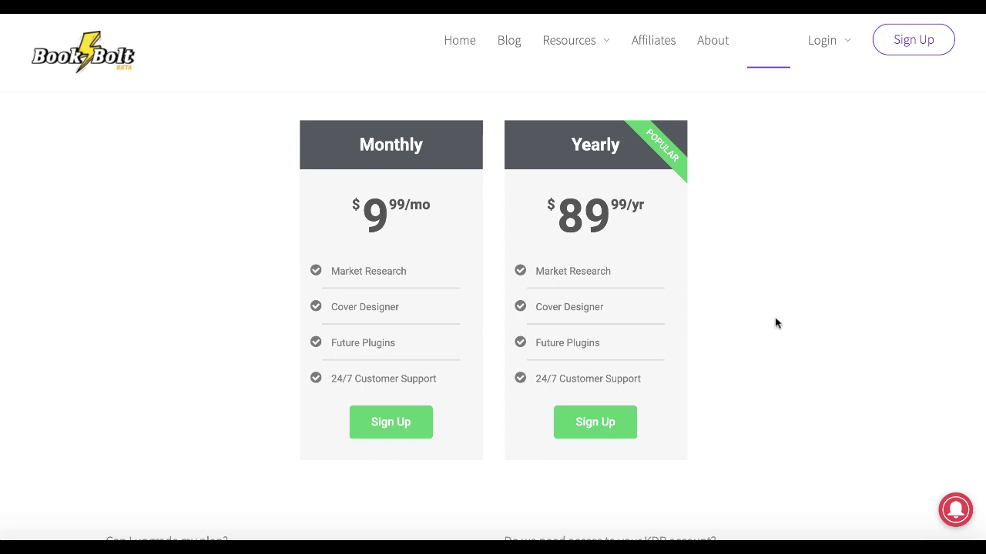
pyautogui.scroll(1, 776, 322)
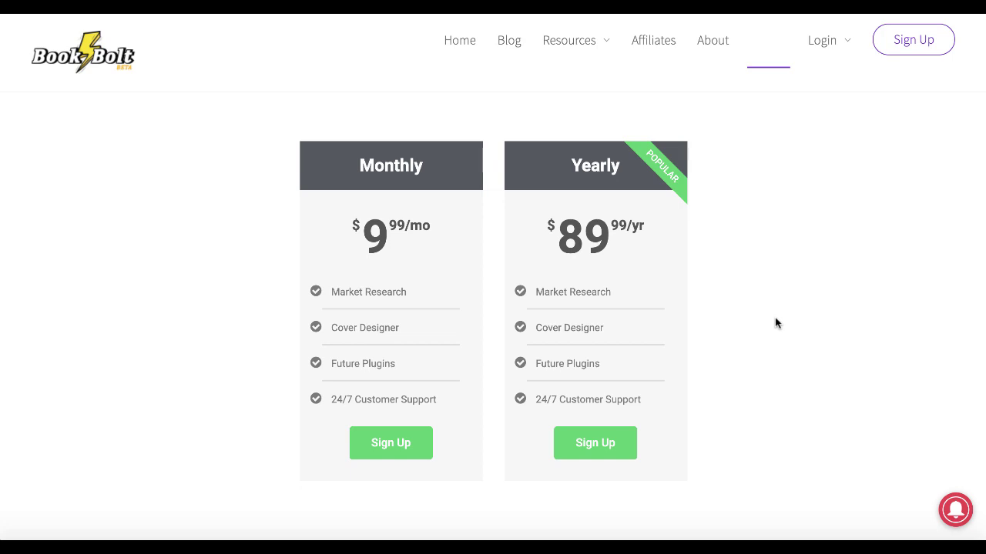
pyautogui.scroll(-4, 775, 323)
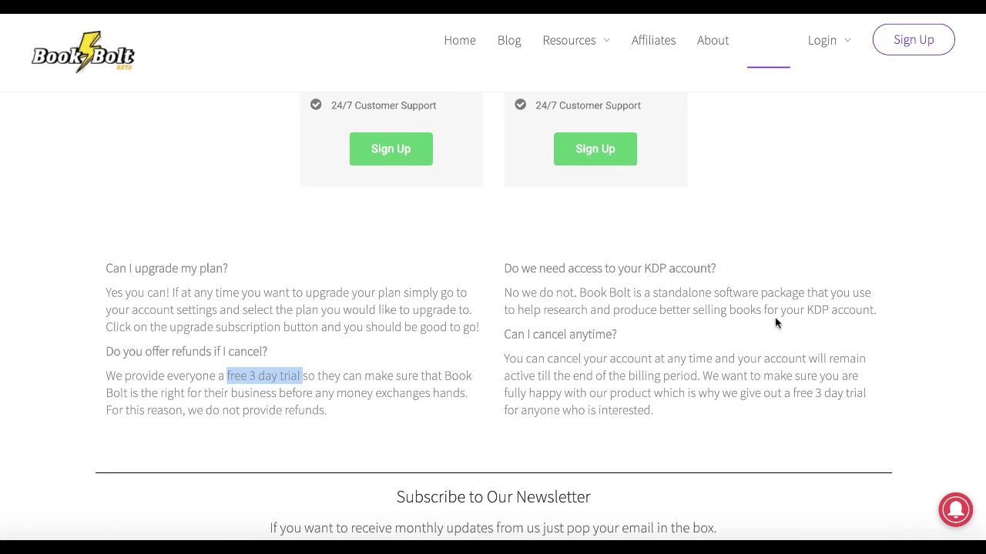
pyautogui.scroll(4, 776, 323)
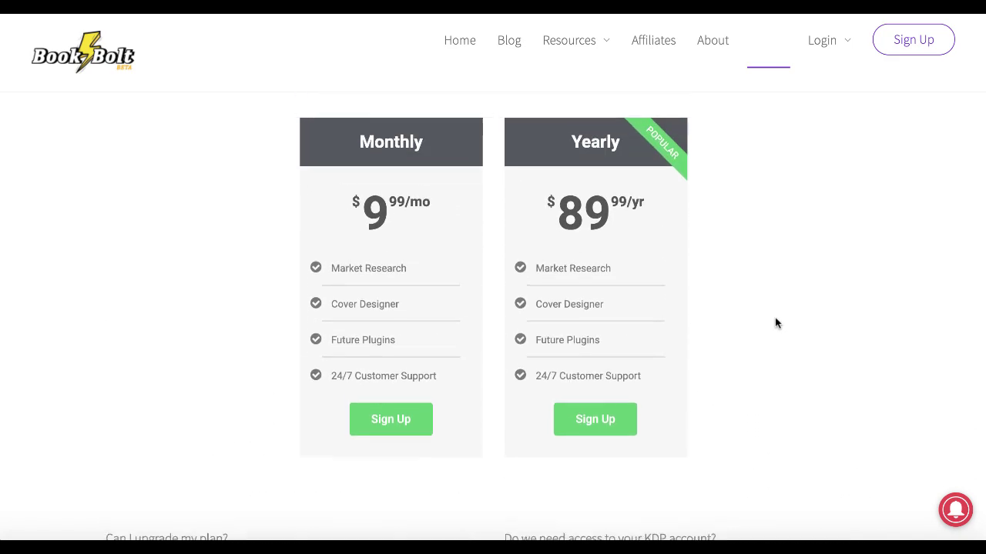